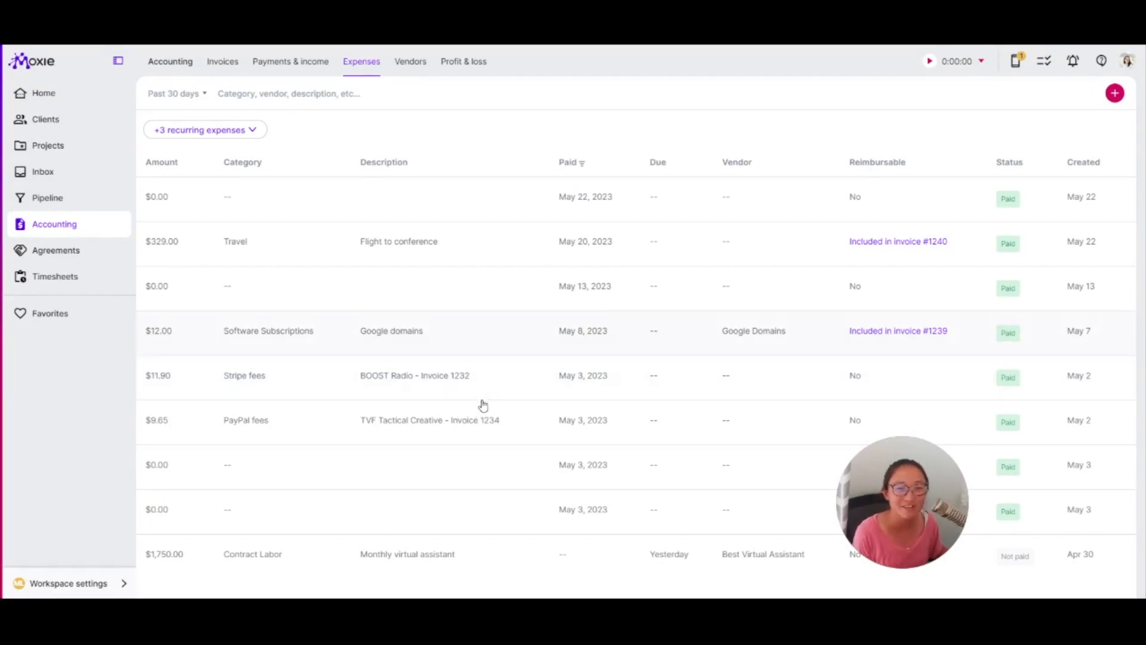
- Open the draft invoice 1244 for *Unlimited Clients from the invoices list
left_click(222, 62)
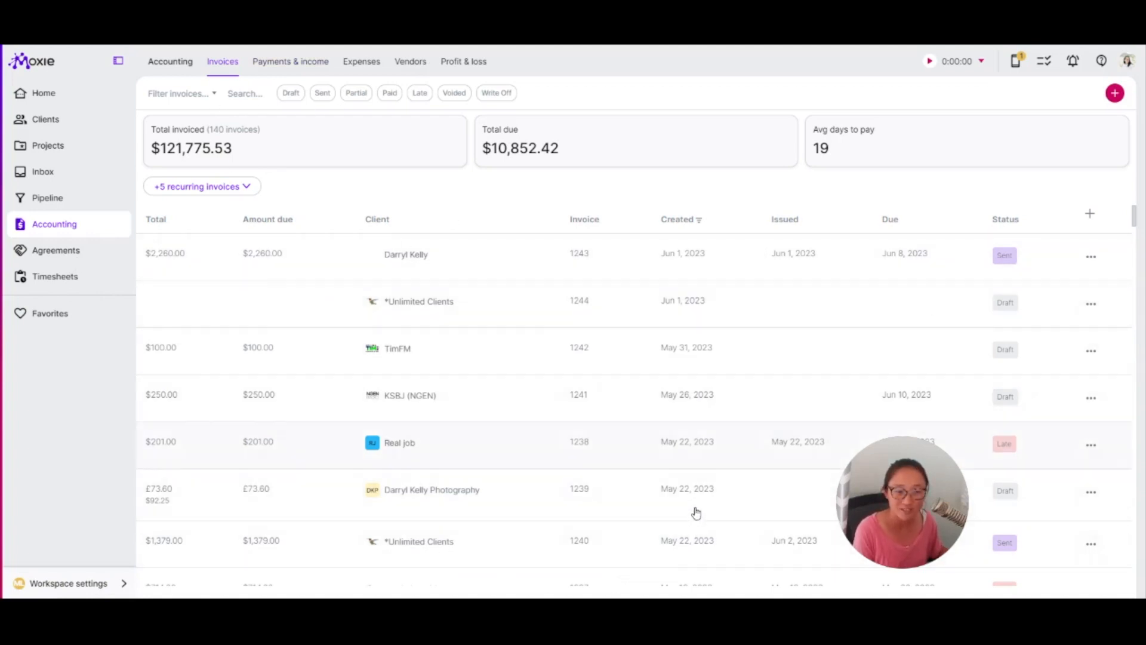
left_click(714, 357)
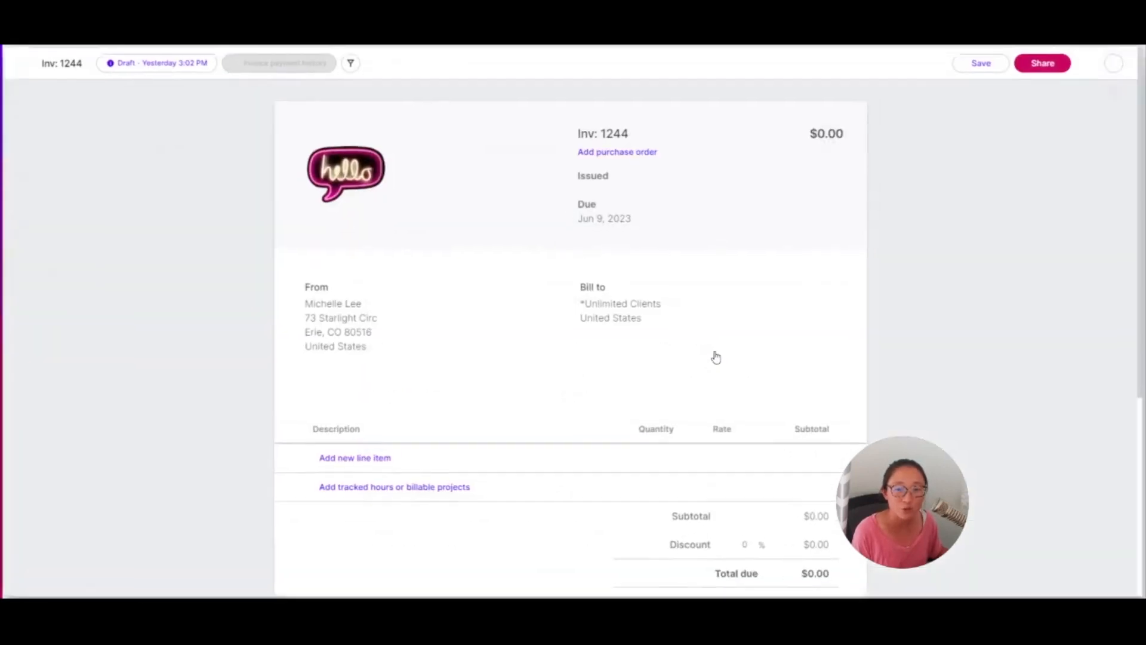
scroll(714, 376, "down", 2)
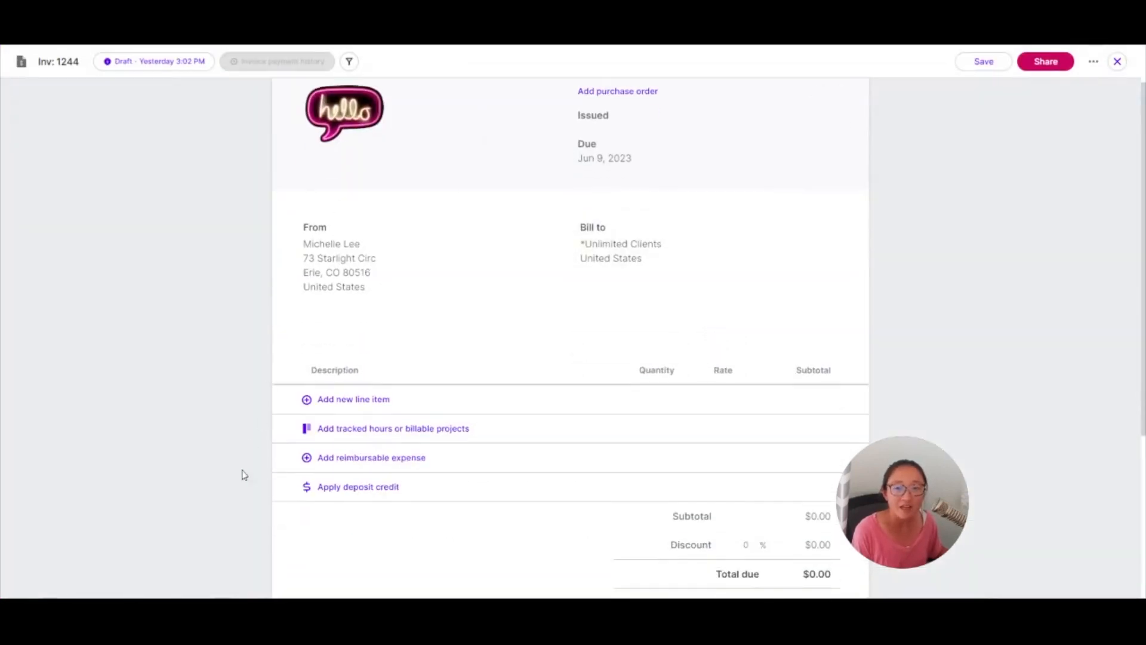
- Browse the products and services available for a new line item, cancelling the new product form without adding anything
left_click(368, 399)
scroll(503, 456, "down", 3)
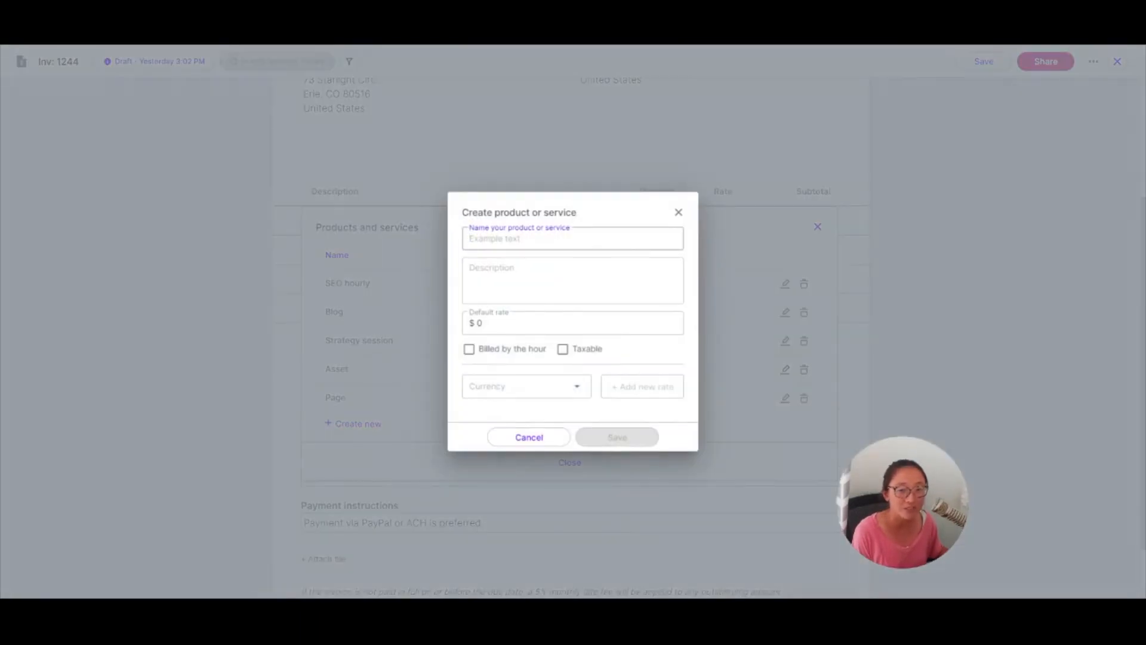
left_click(531, 462)
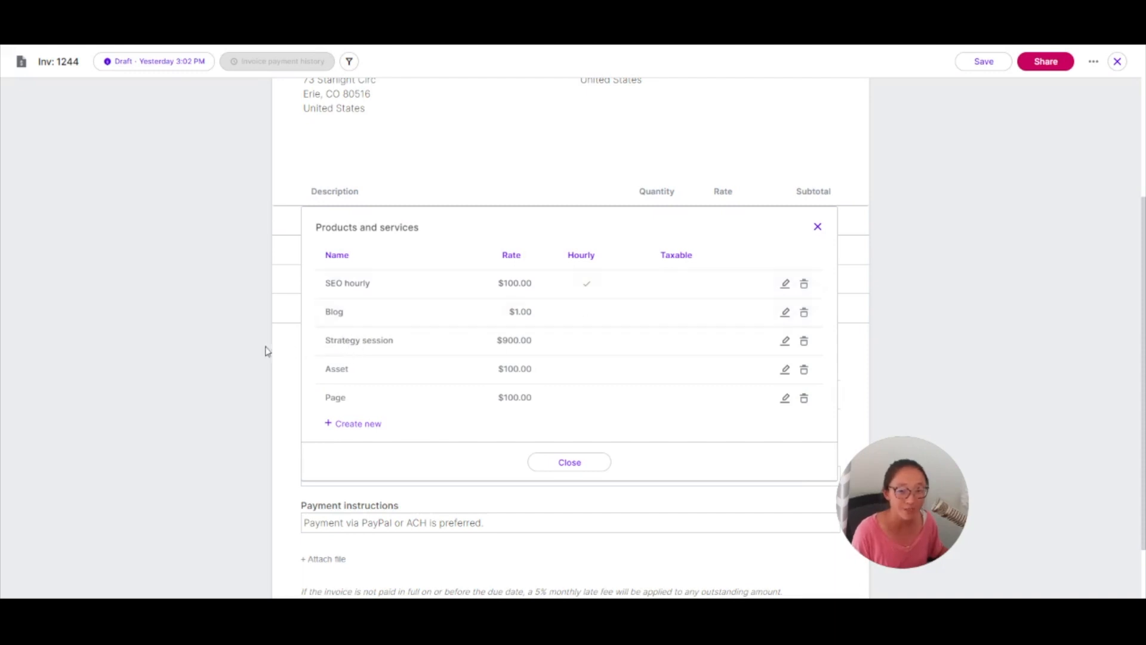
left_click(167, 355)
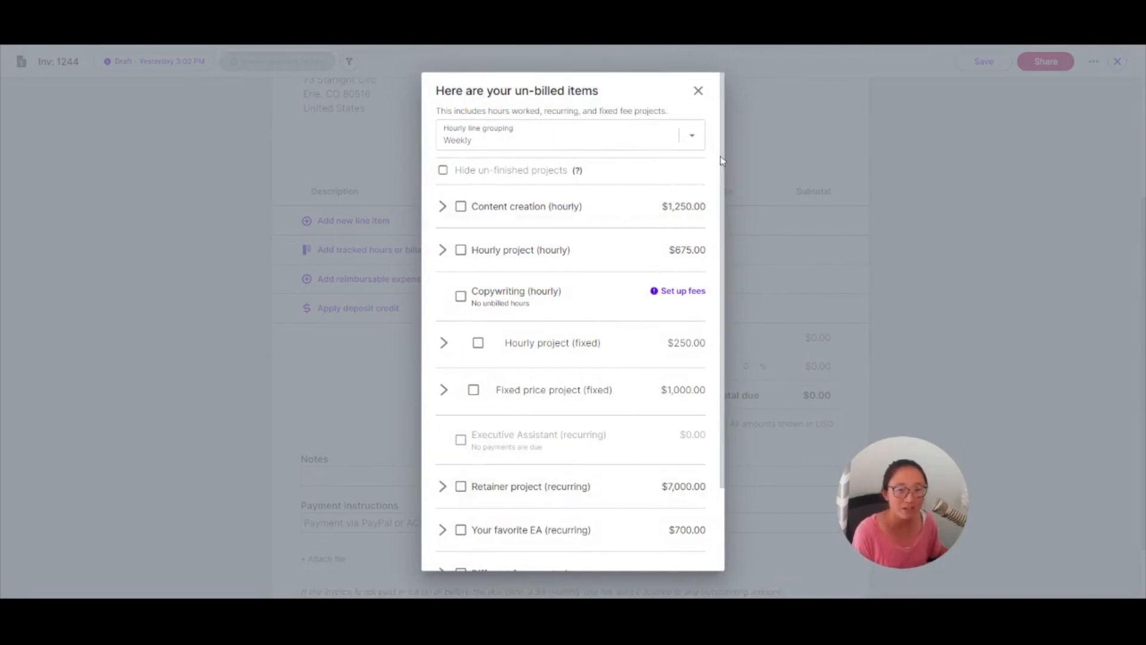
- Review the un-billed items, reimbursable expenses and deposit credit options, closing each without applying anything
left_click(840, 413)
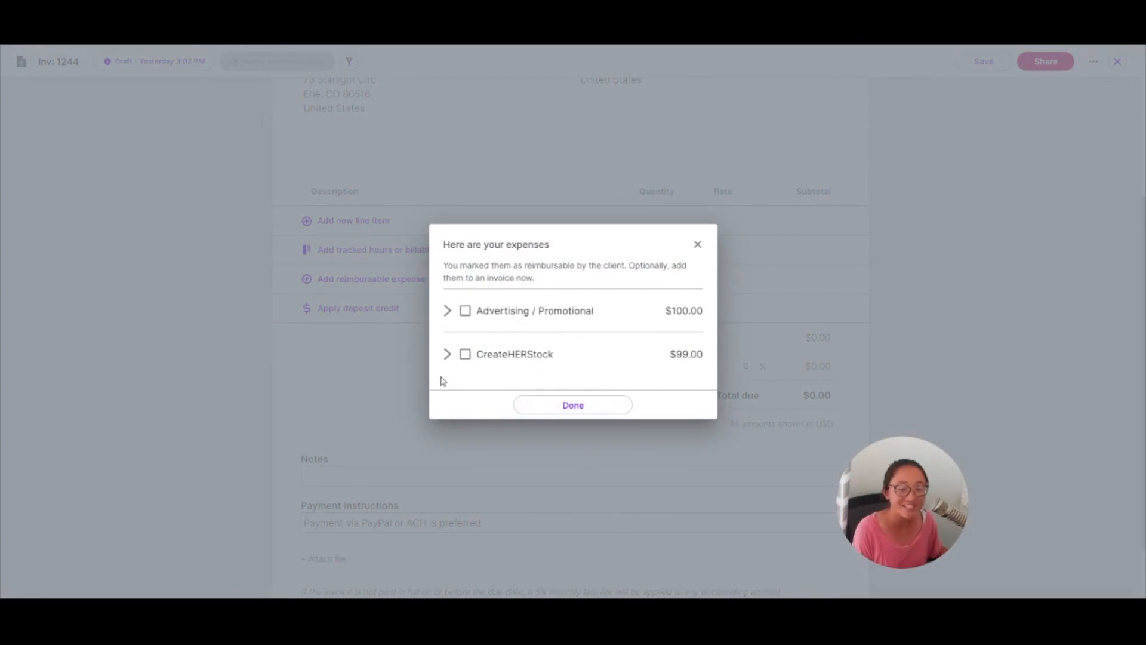
left_click(698, 245)
left_click(376, 309)
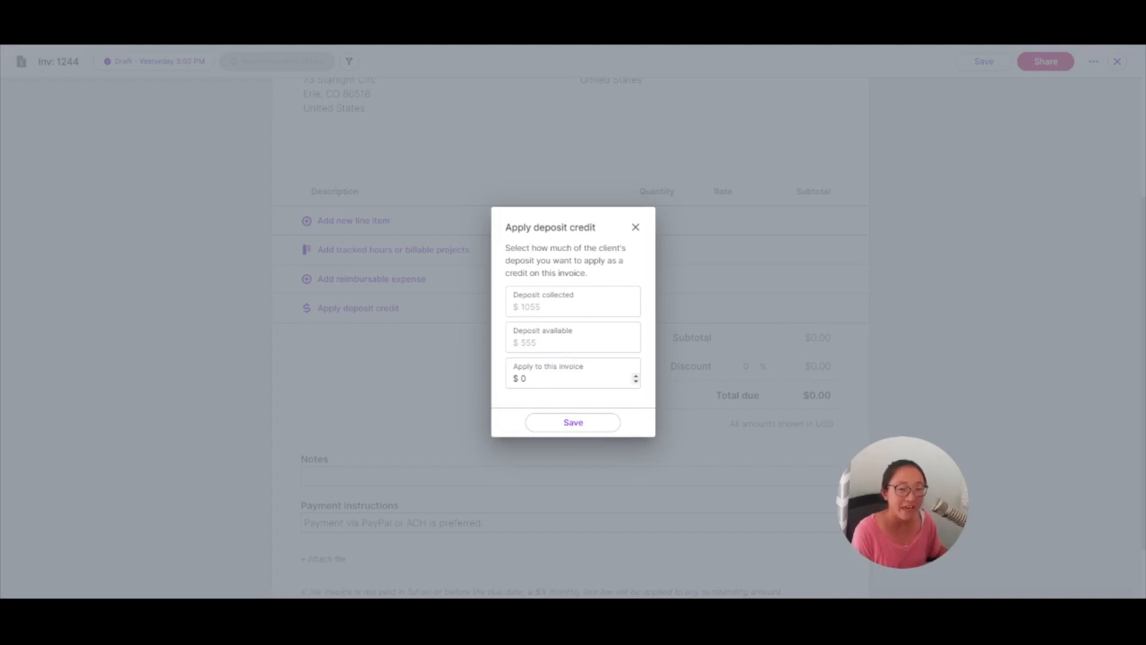
left_click(635, 227)
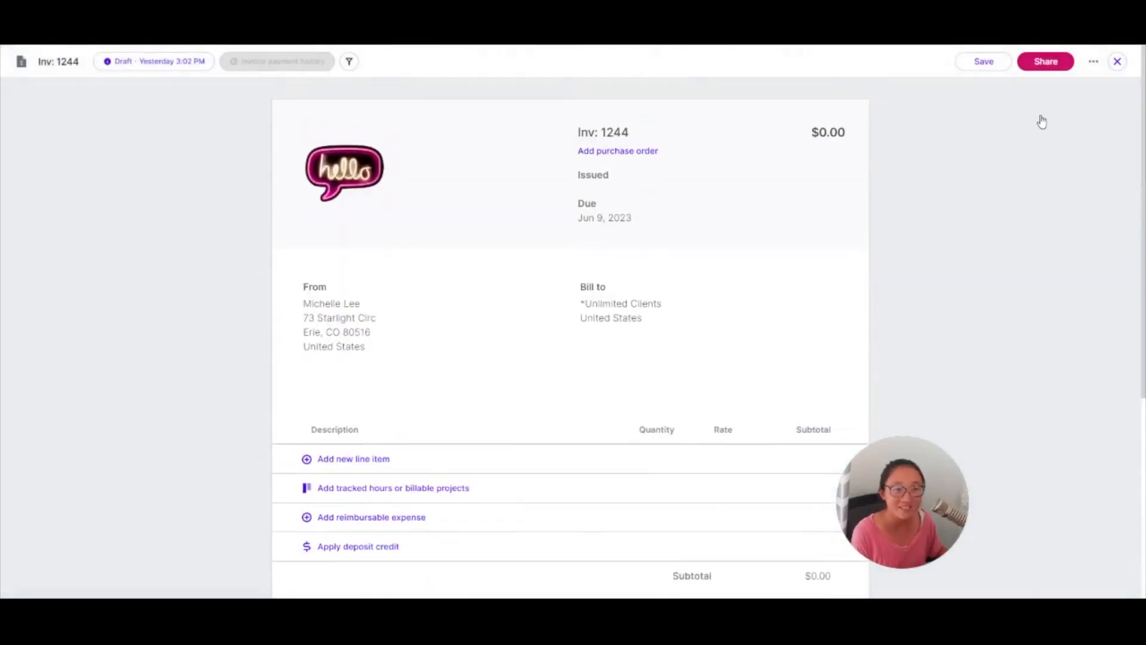
- Review the invoice sharing methods, close them, and exit the invoice
left_click(1046, 61)
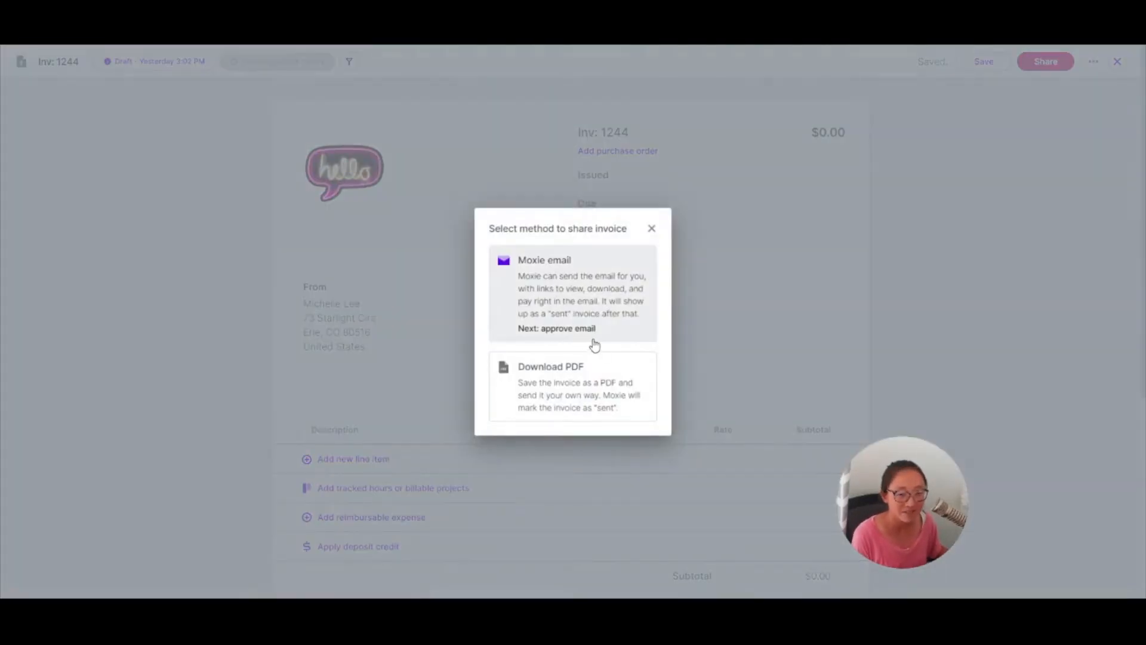
left_click(652, 228)
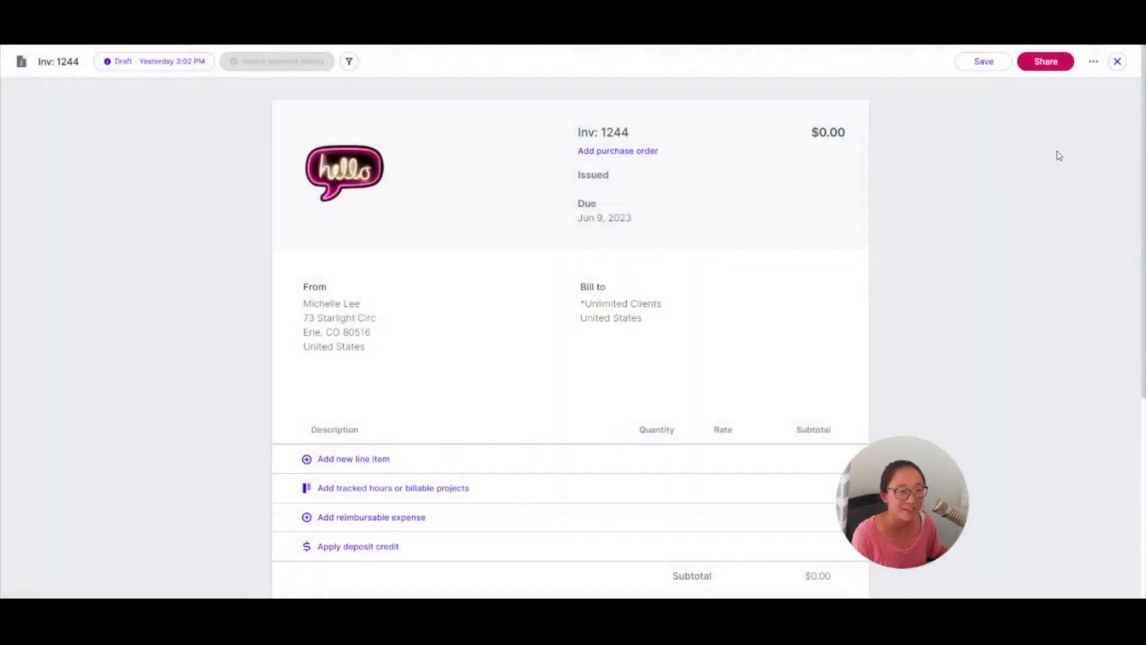
left_click(1118, 61)
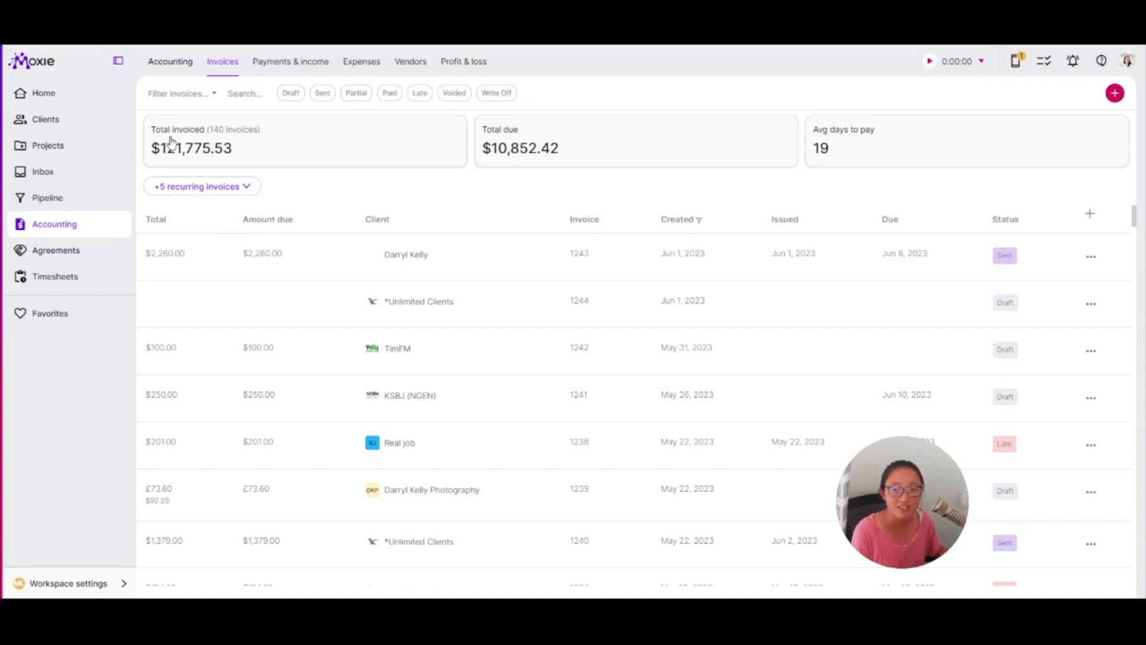
- Open the invoice filter options, dismiss them, and expand the list of recurring invoices
left_click(179, 93)
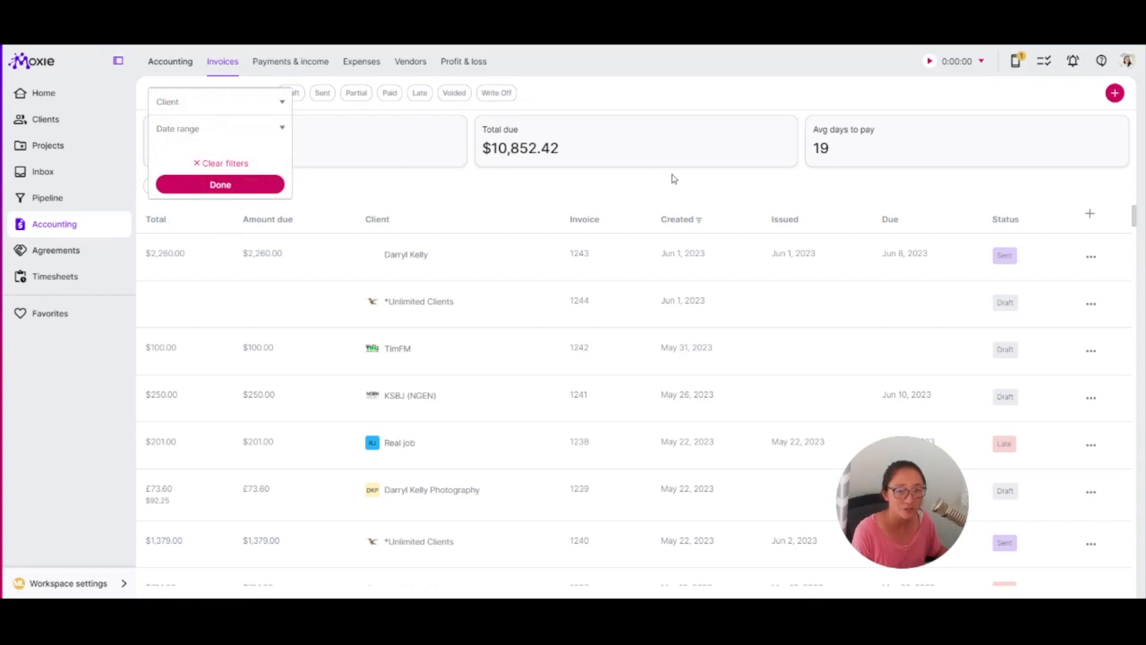
left_click(623, 145)
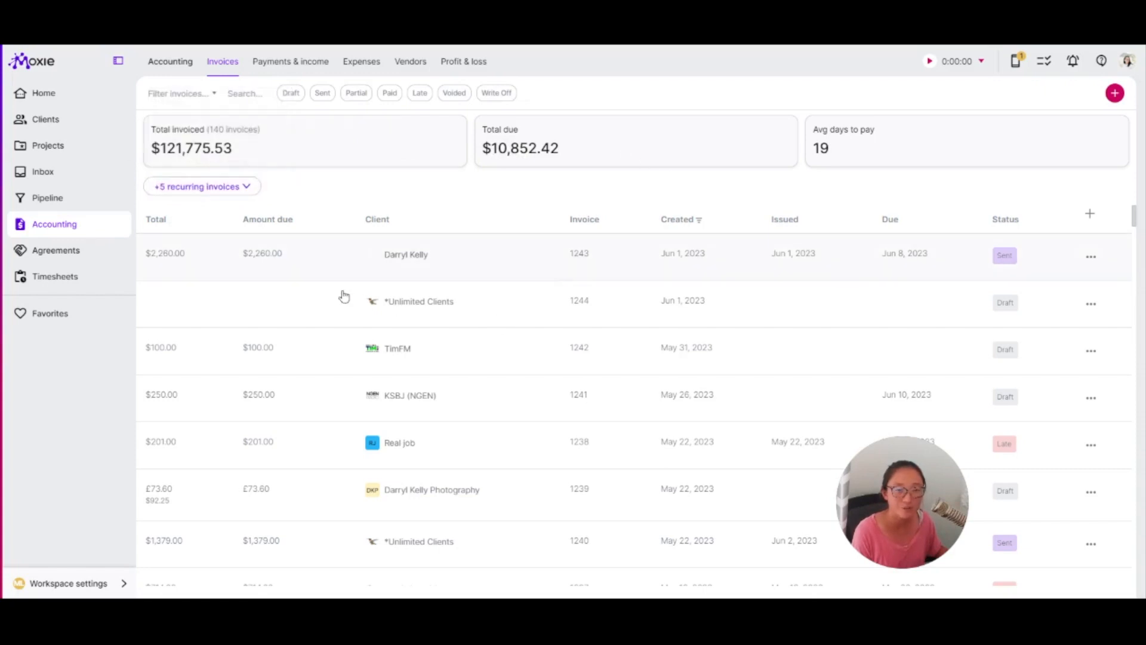
left_click(203, 186)
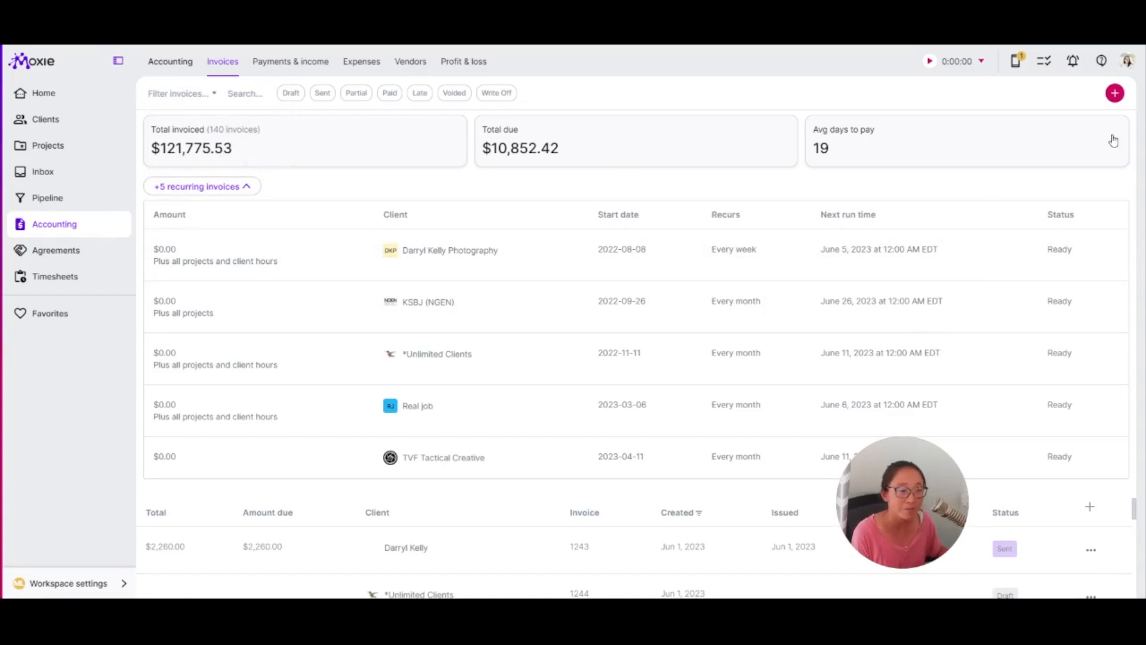
- Start a new invoice for *Unlimited Clients to review the invoice types, then close the type chooser
left_click(1115, 93)
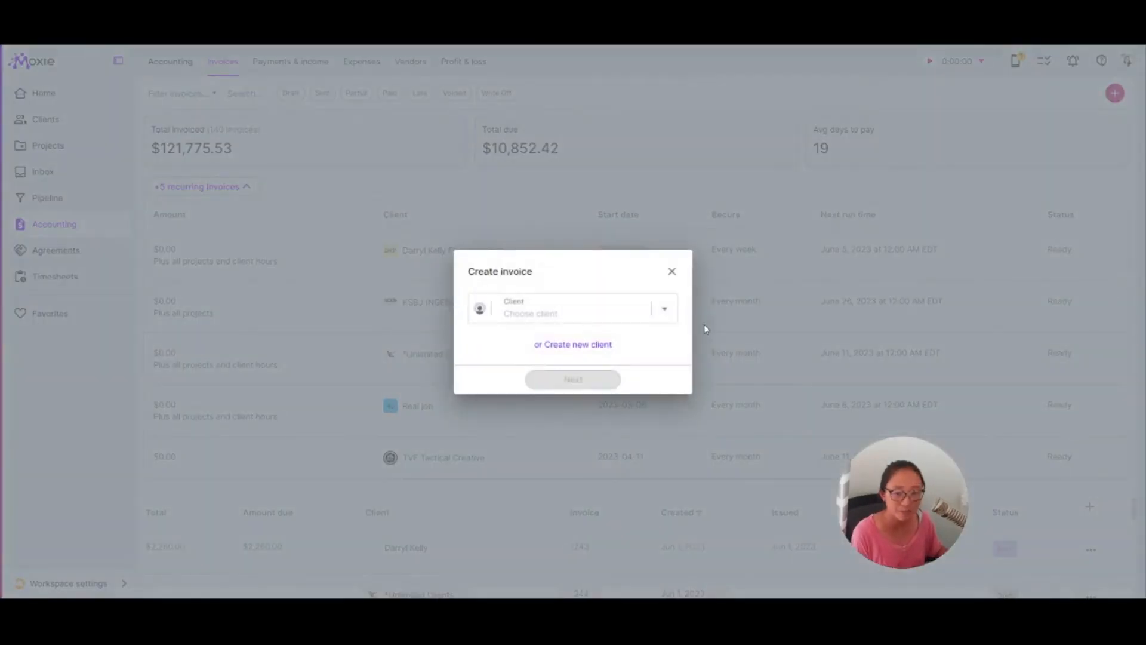
left_click(555, 312)
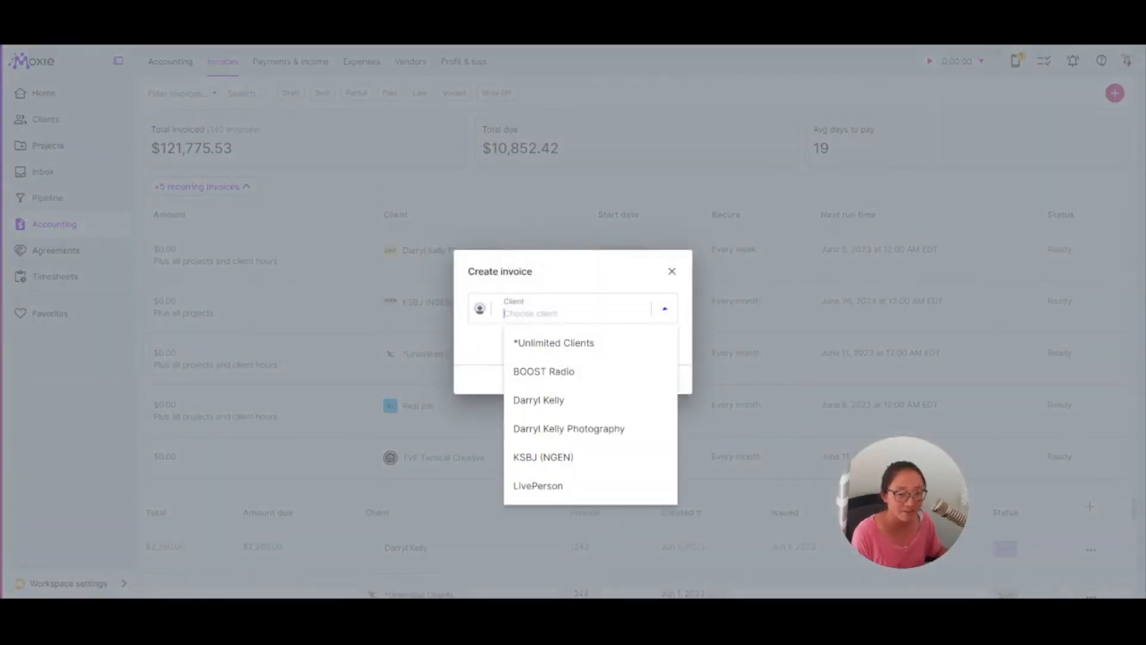
left_click(552, 342)
left_click(563, 380)
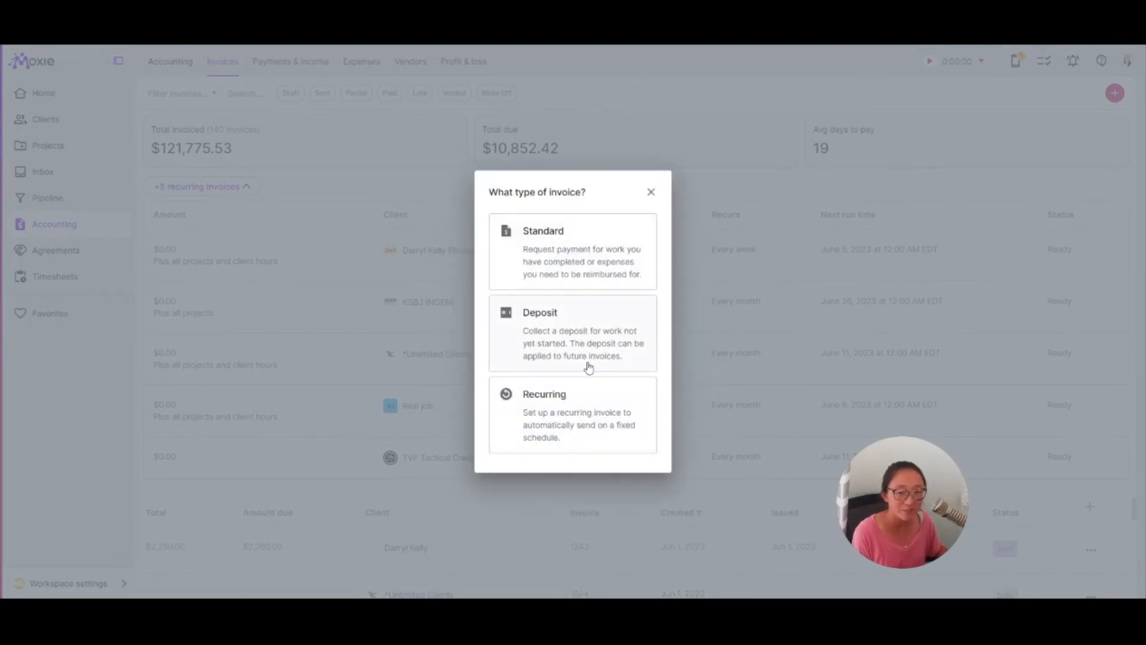
left_click(651, 192)
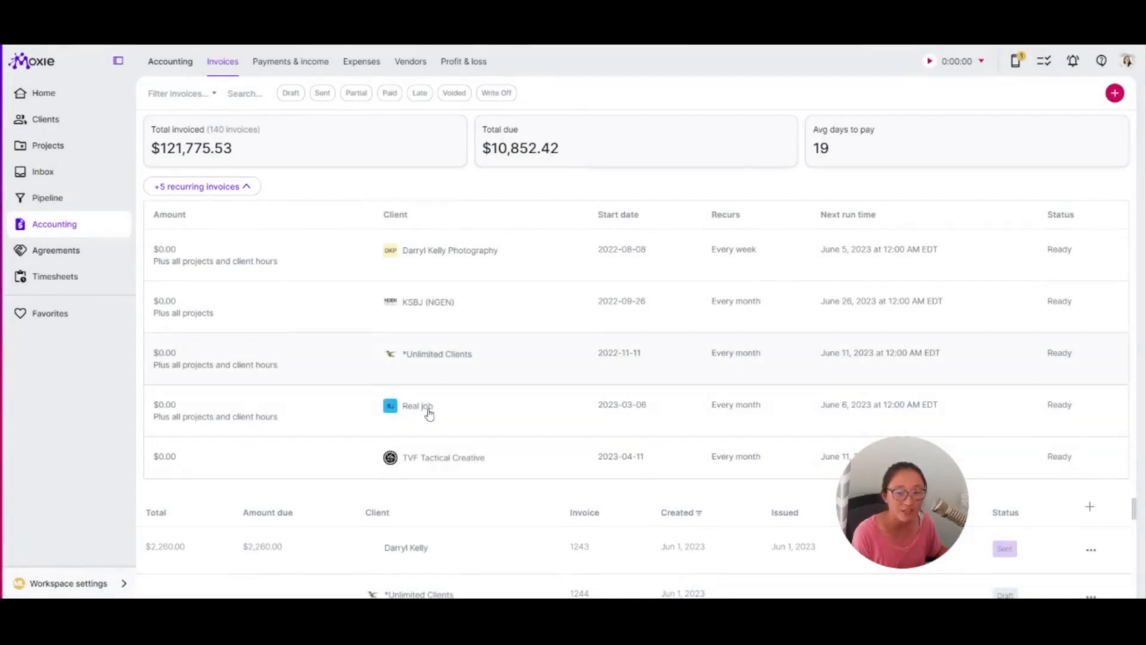
- Open the *Unlimited Clients recurring invoice's recurrence settings and review the interval options
left_click(442, 354)
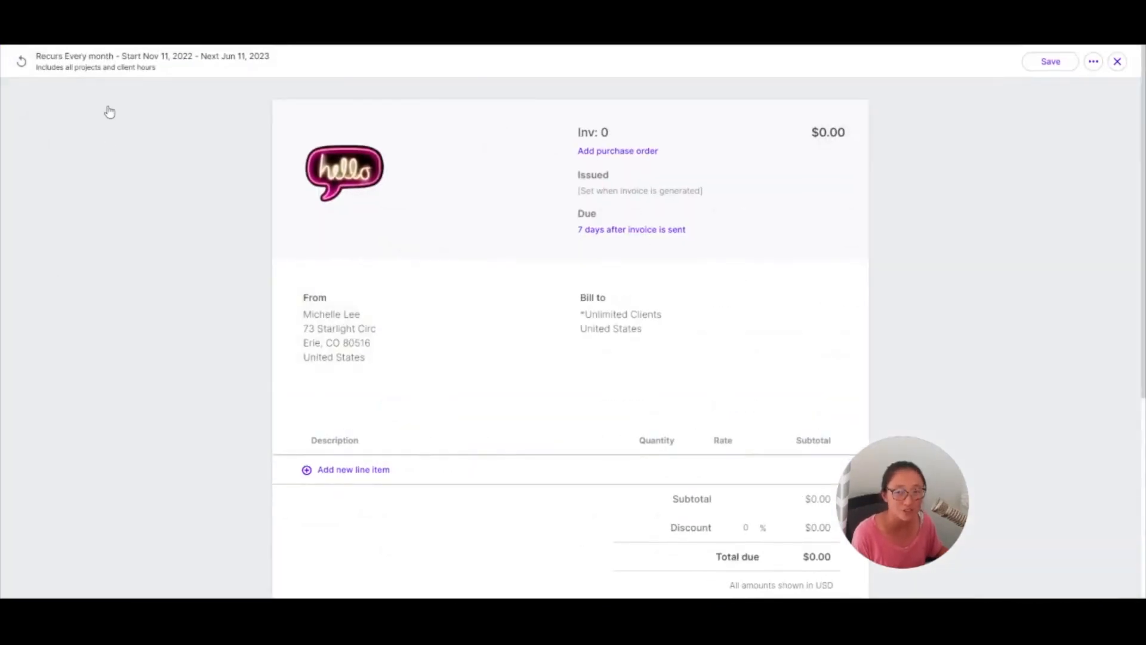
left_click(107, 56)
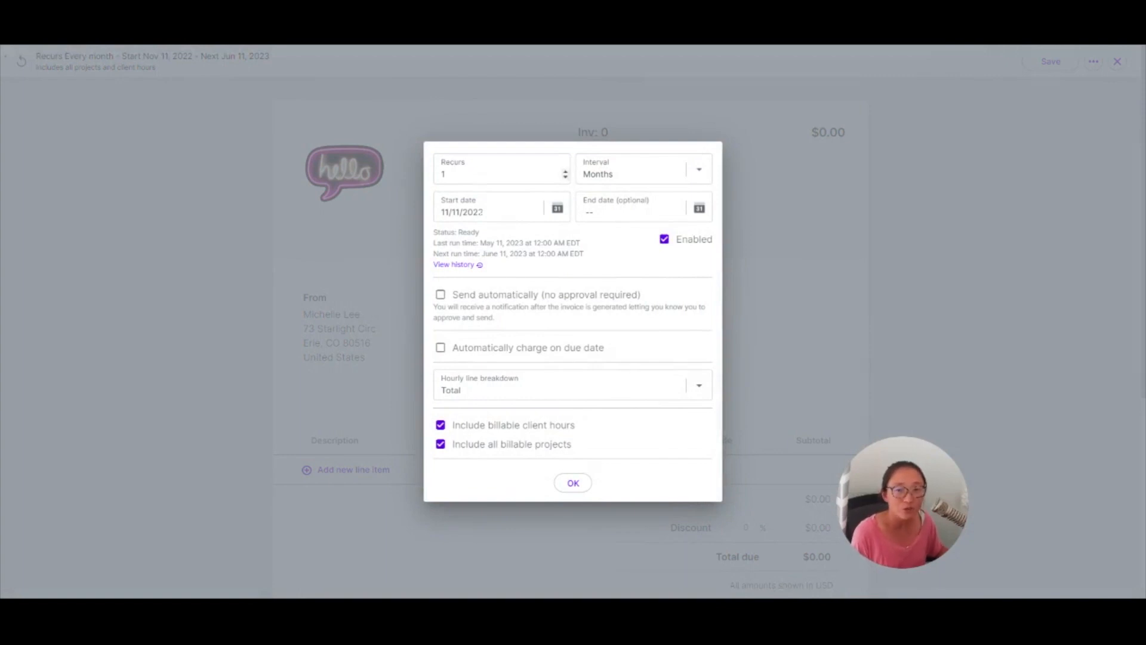
left_click(695, 172)
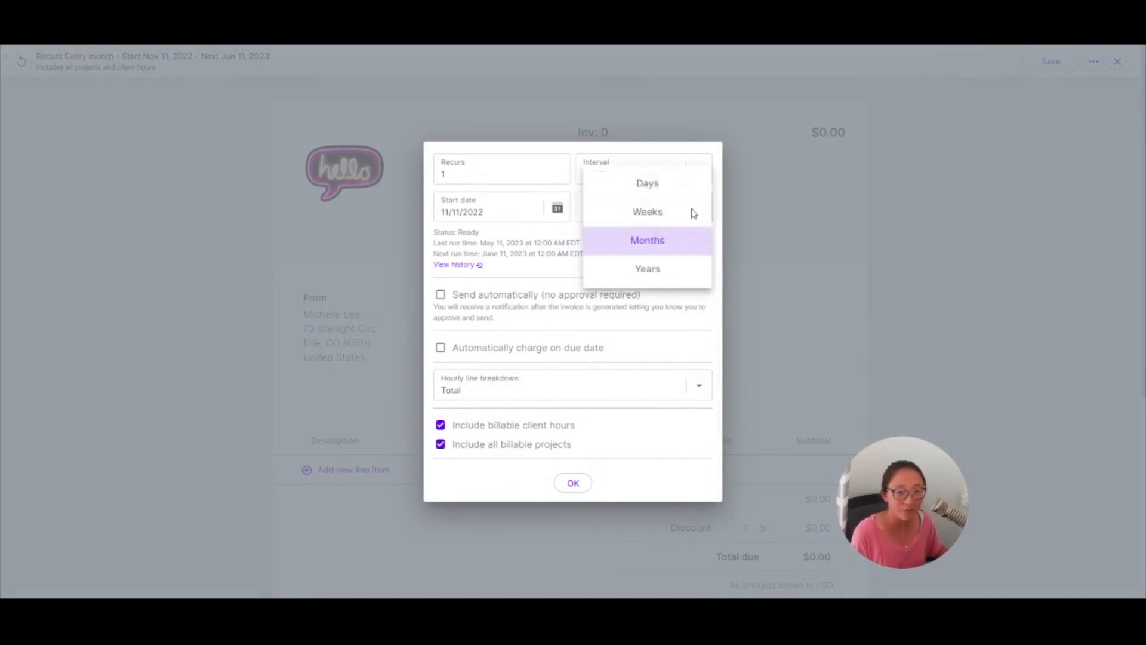
key("Escape")
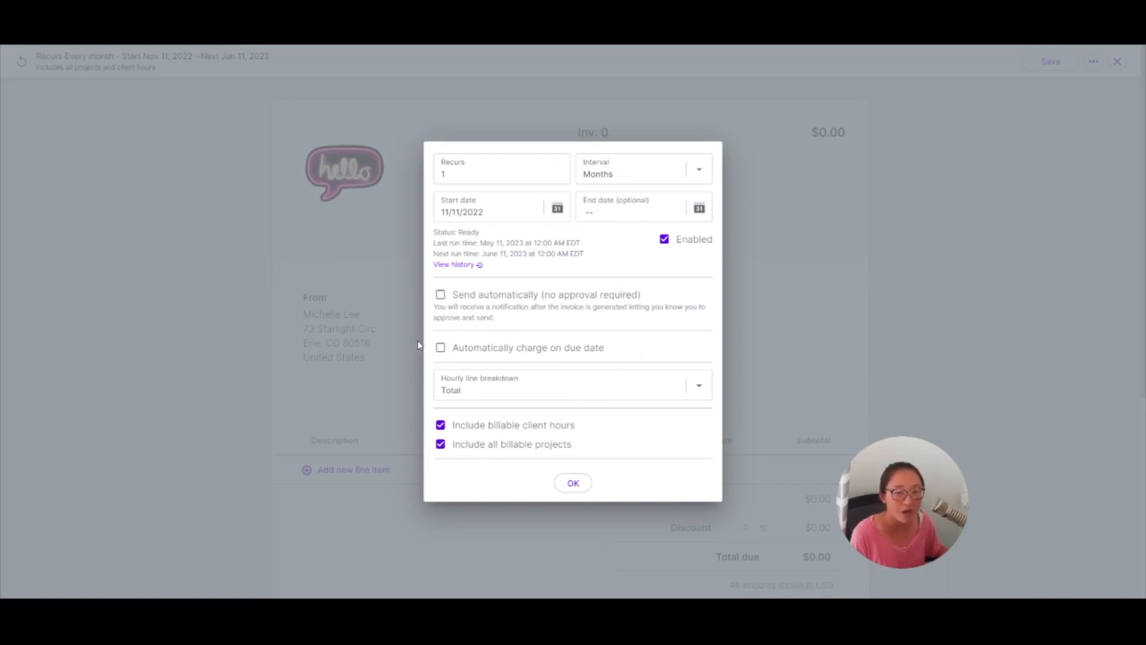
- Try enabling automatic sending and automatic charging on the due date, reviewing the payment method, then turn them off
left_click(441, 295)
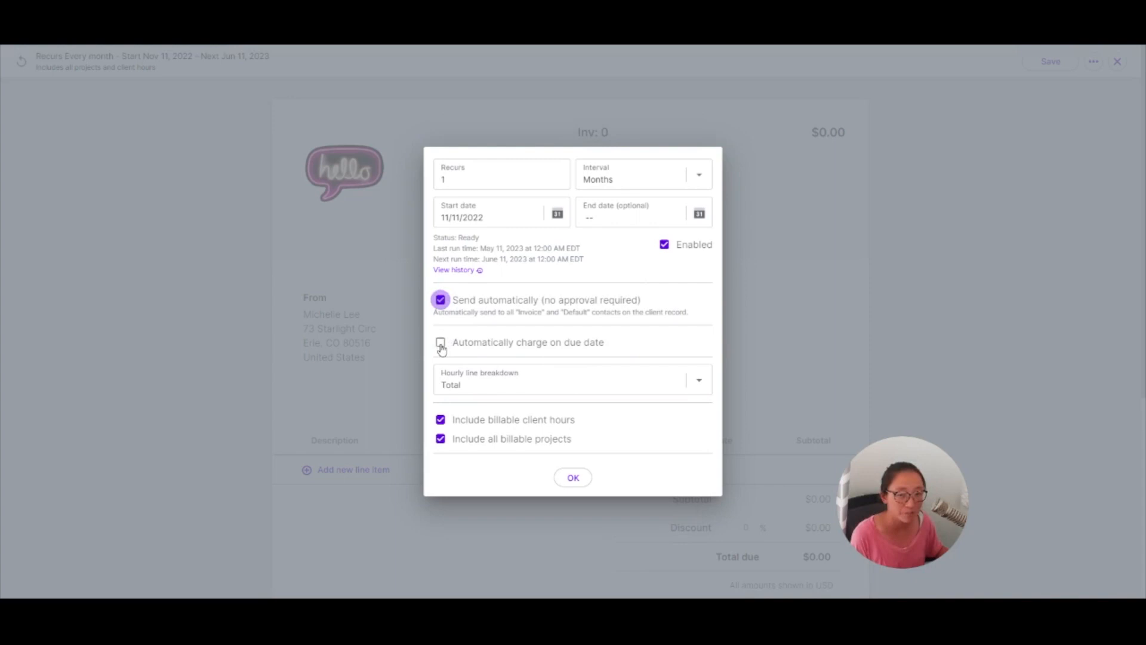
left_click(525, 349)
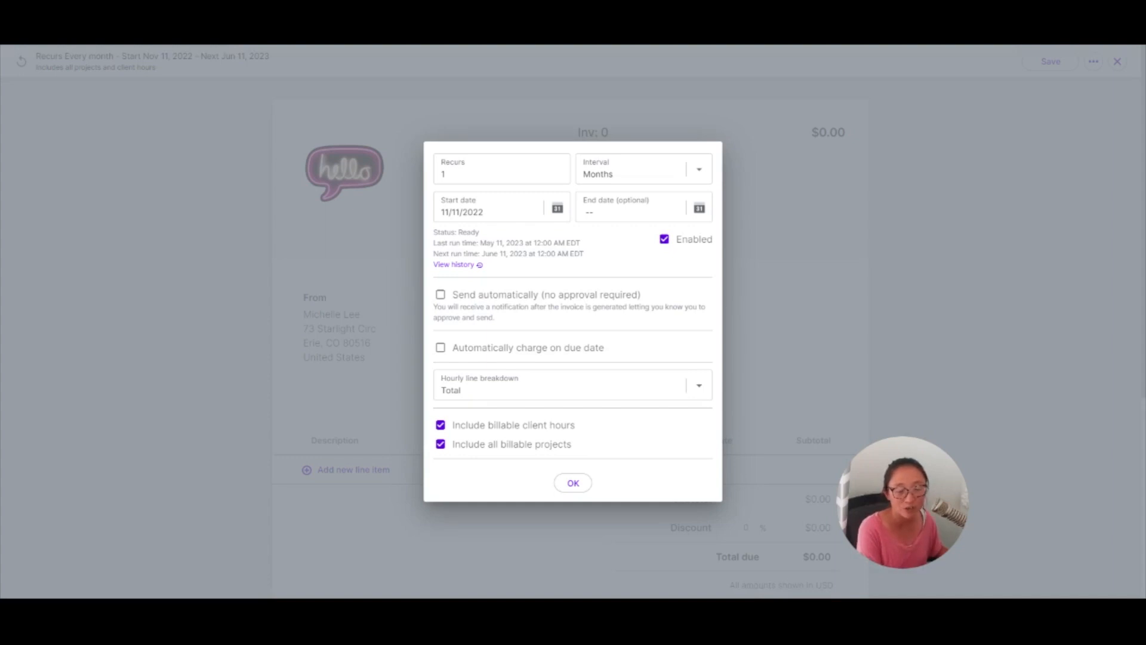
left_click(484, 348)
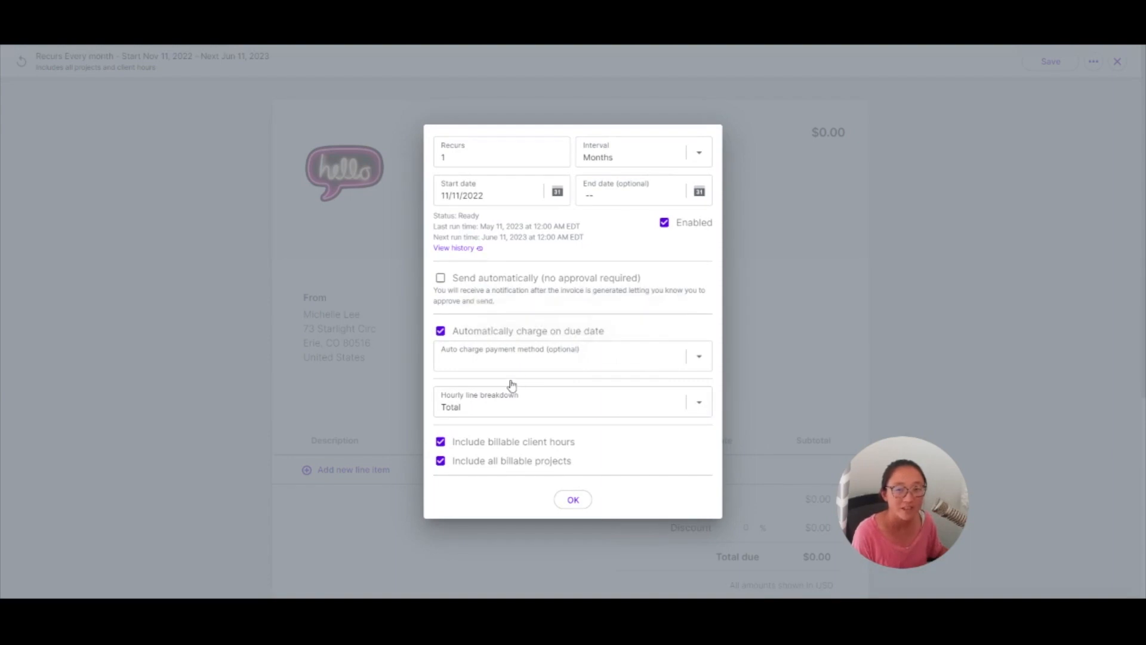
left_click(698, 410)
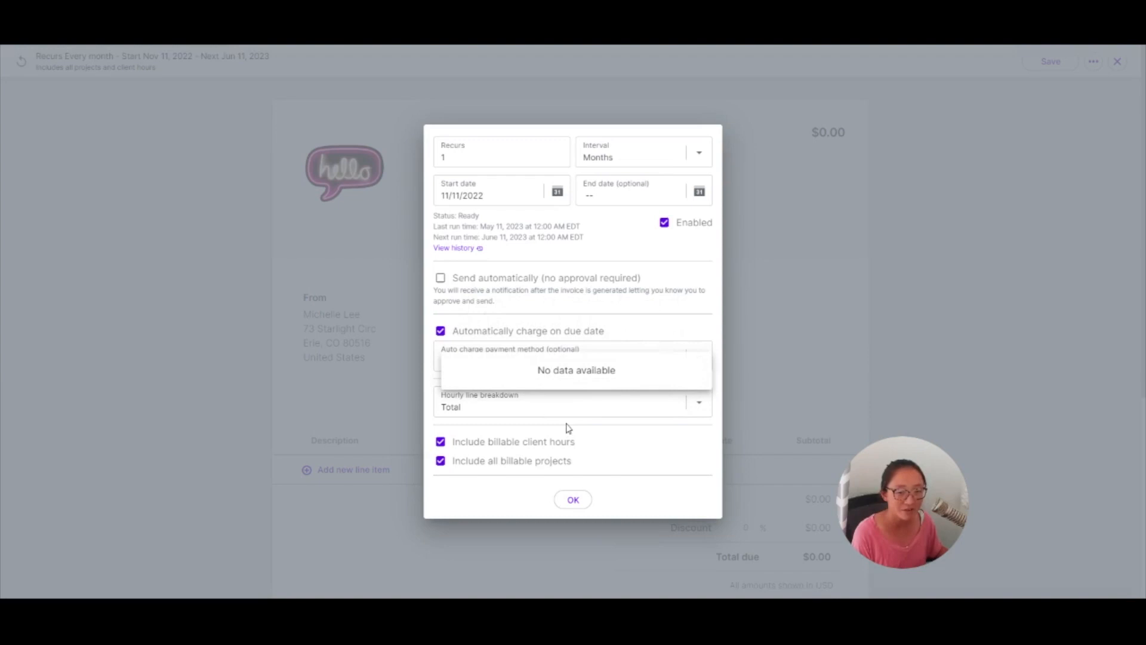
left_click(641, 382)
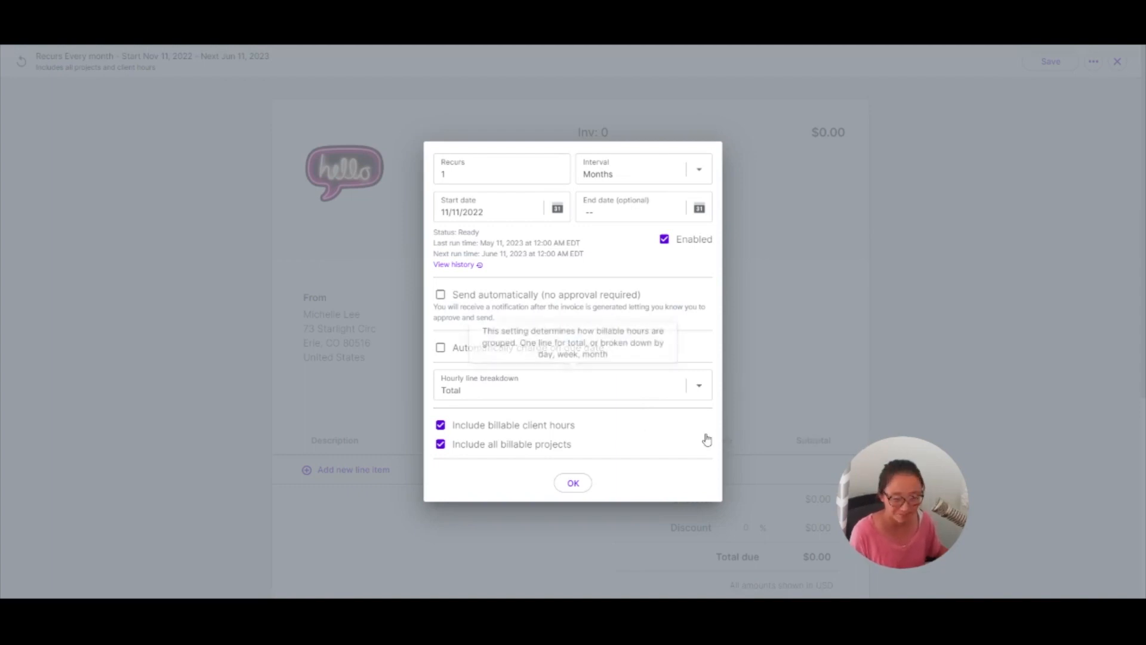
- Review the hourly line breakdown options and confirm the recurrence settings
left_click(699, 385)
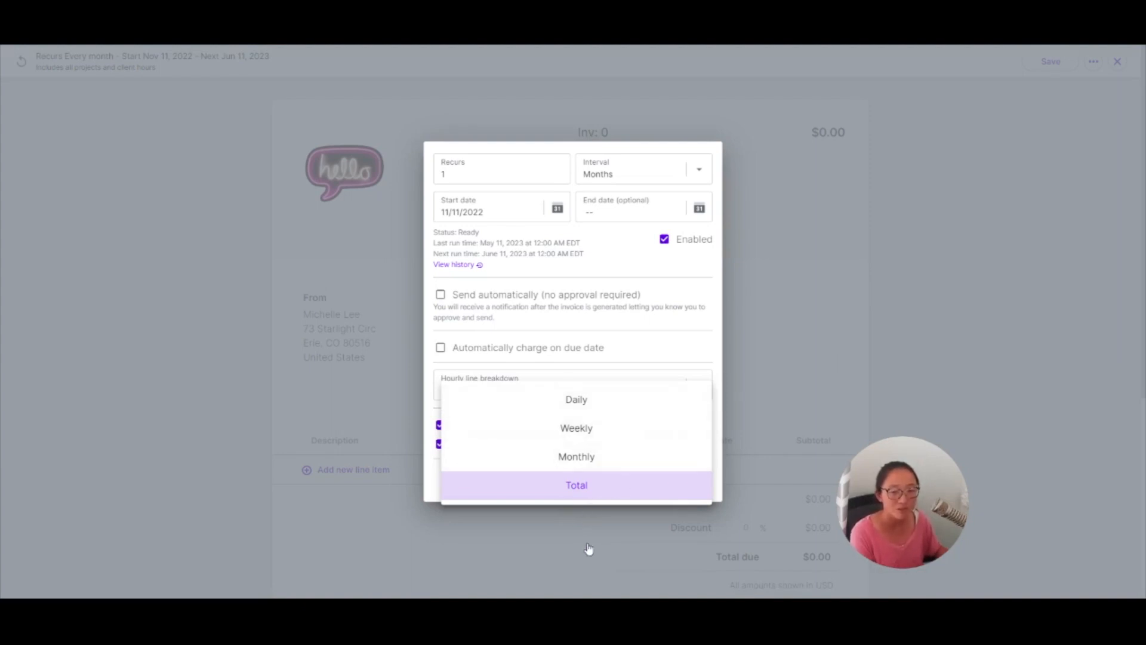
left_click(706, 332)
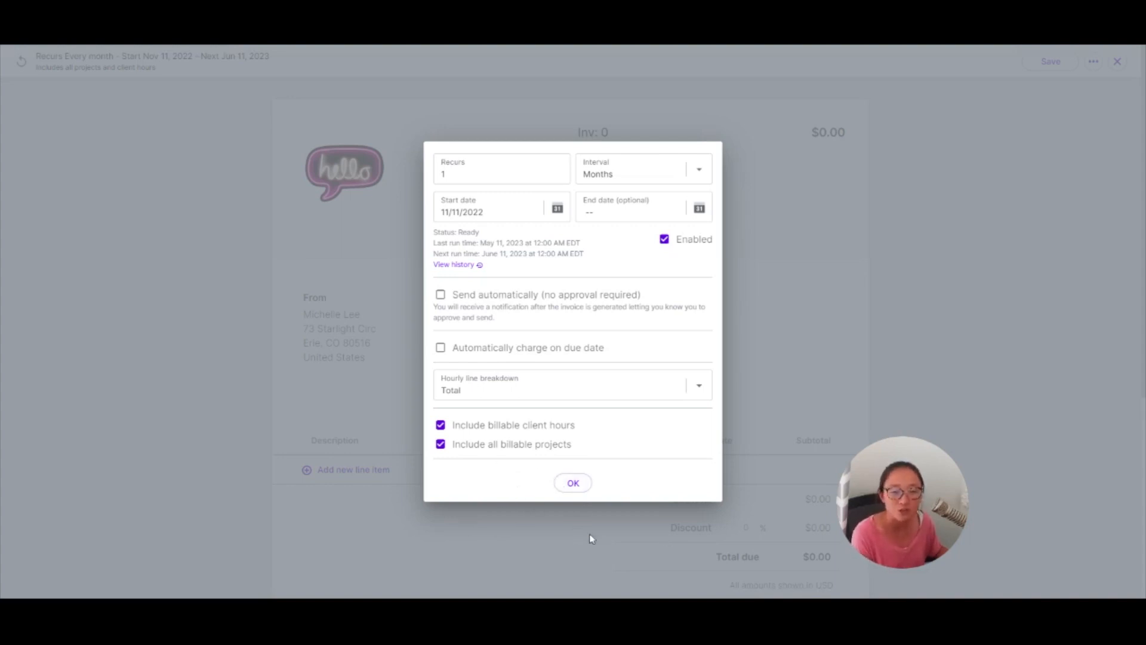
left_click(573, 482)
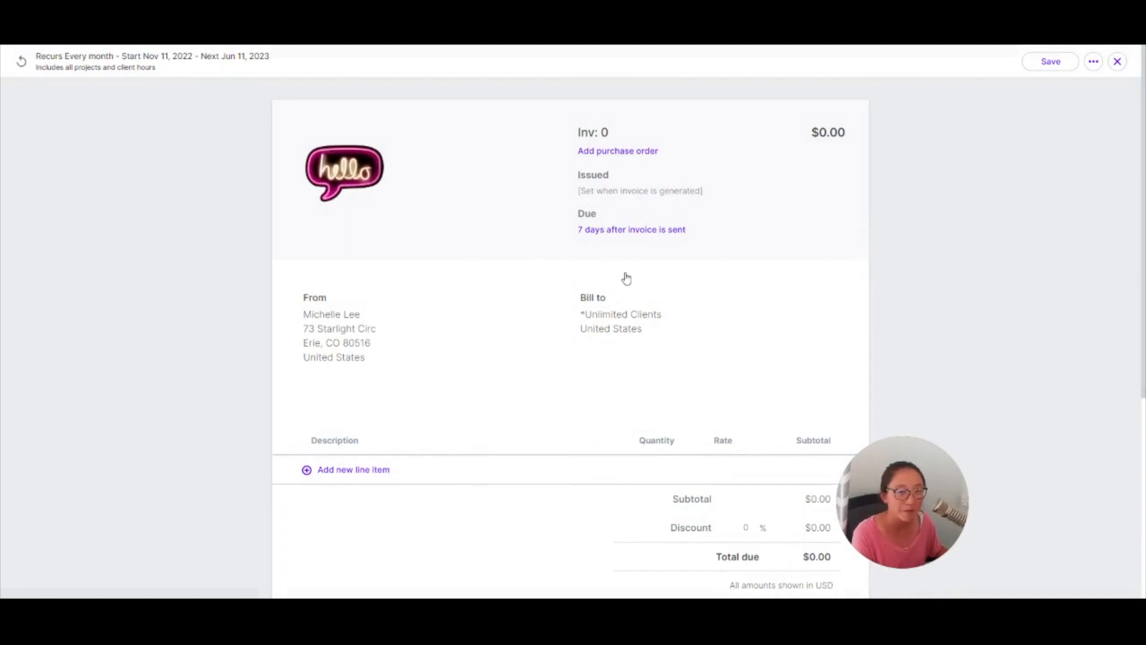
- Set the recurring invoice's payment terms to 30 days
left_click(631, 229)
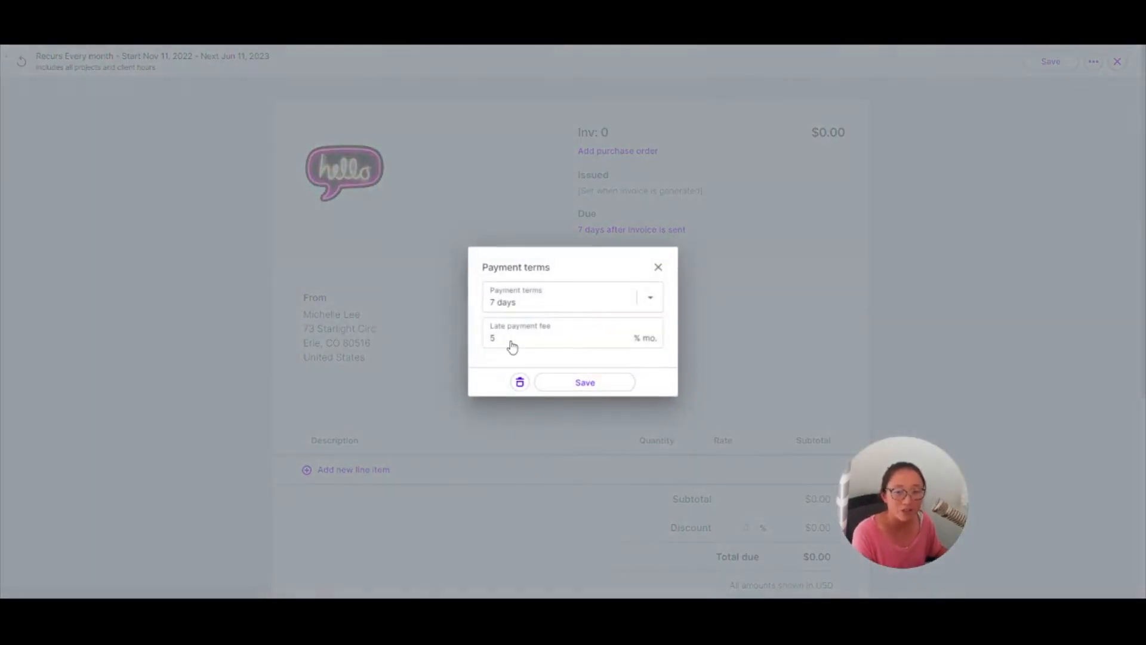
left_click(650, 298)
left_click(540, 427)
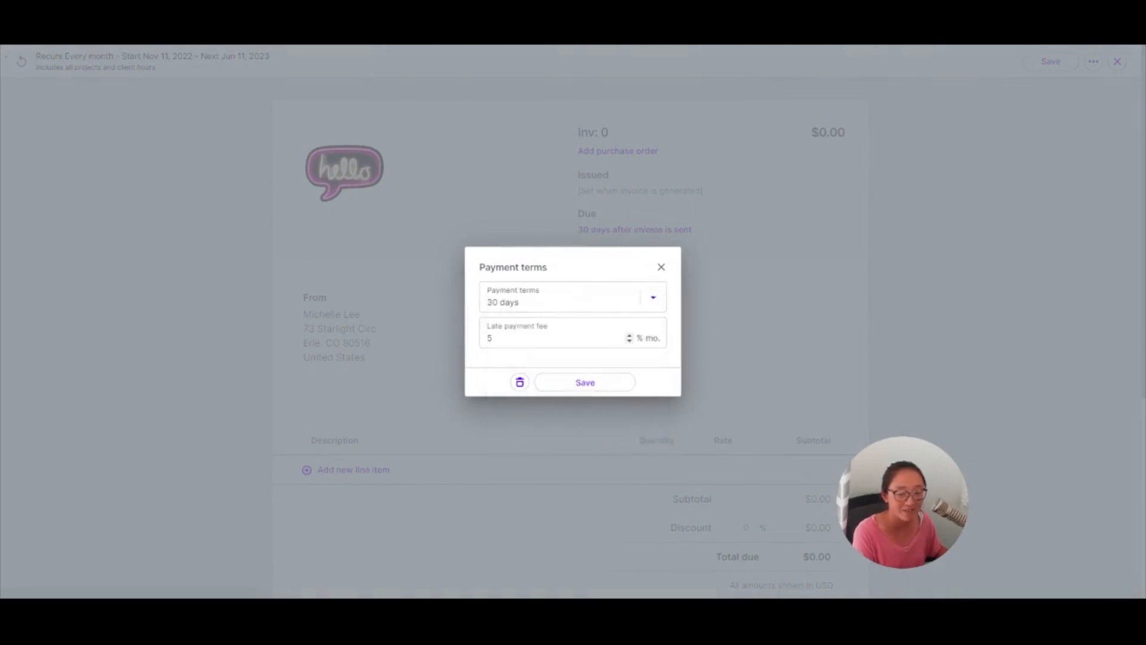
left_click(689, 313)
scroll(942, 335, "down", 3)
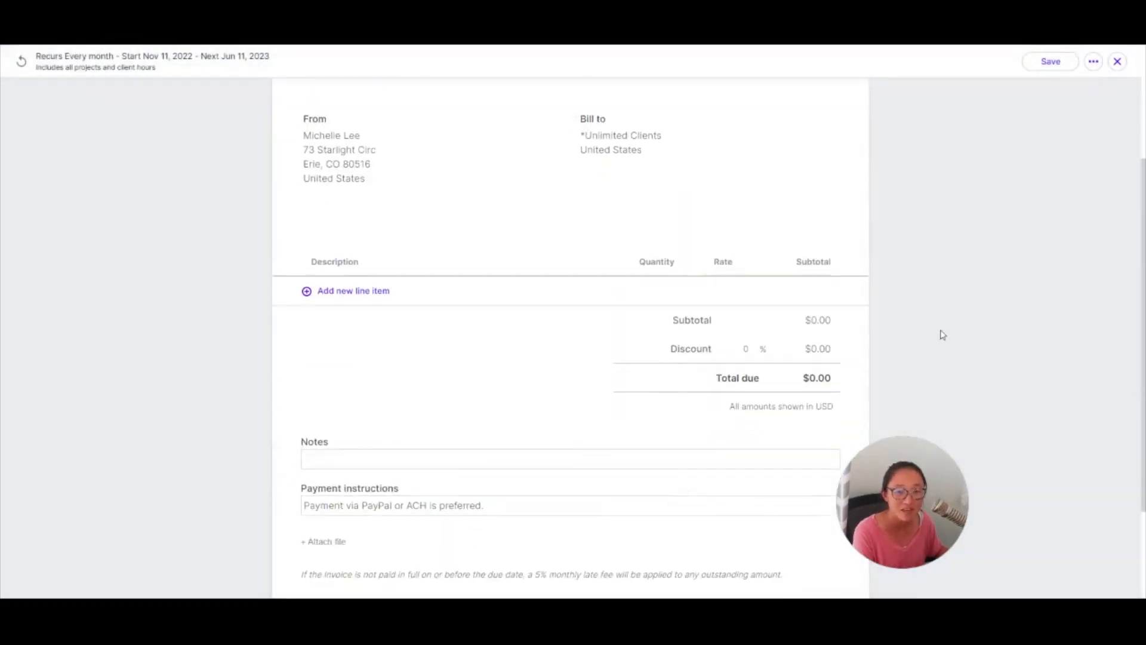
scroll(942, 335, "down", 2)
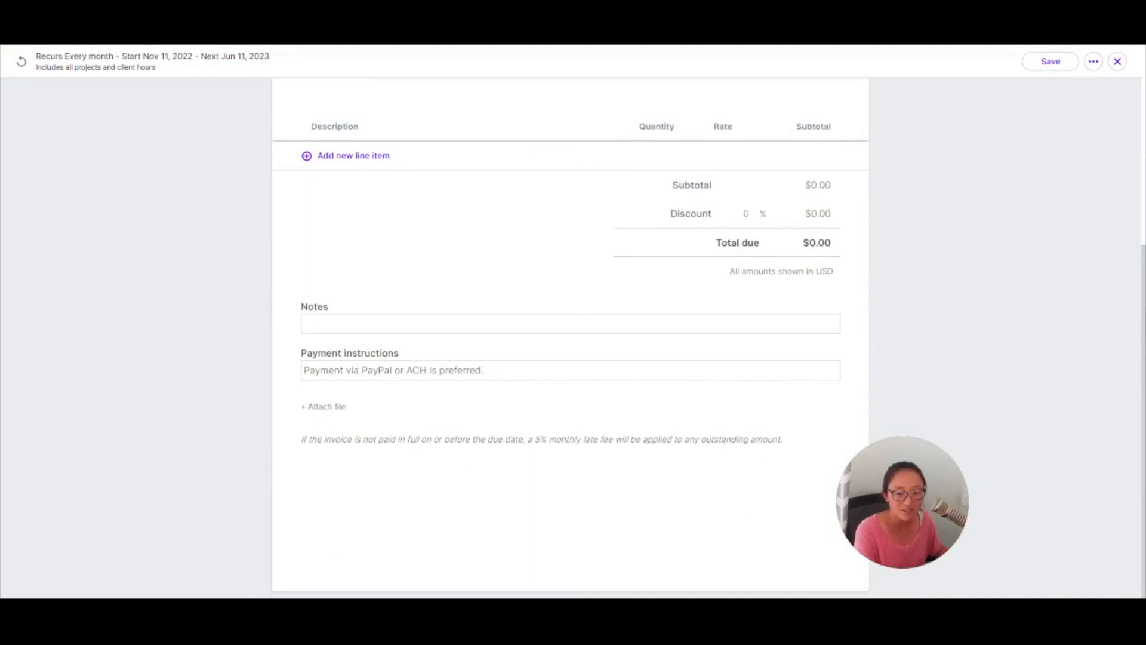
- Review the recurring invoice's late payment fee in the payment terms, then close the invoice editor
left_click(508, 491)
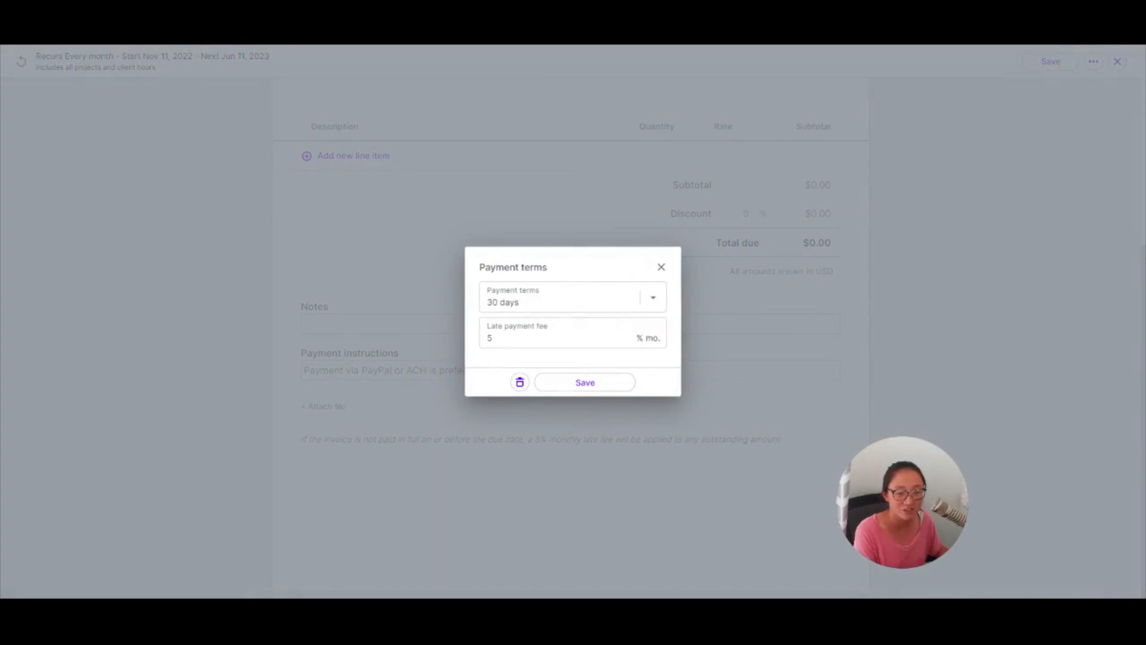
left_click(849, 447)
scroll(849, 447, "up", 5)
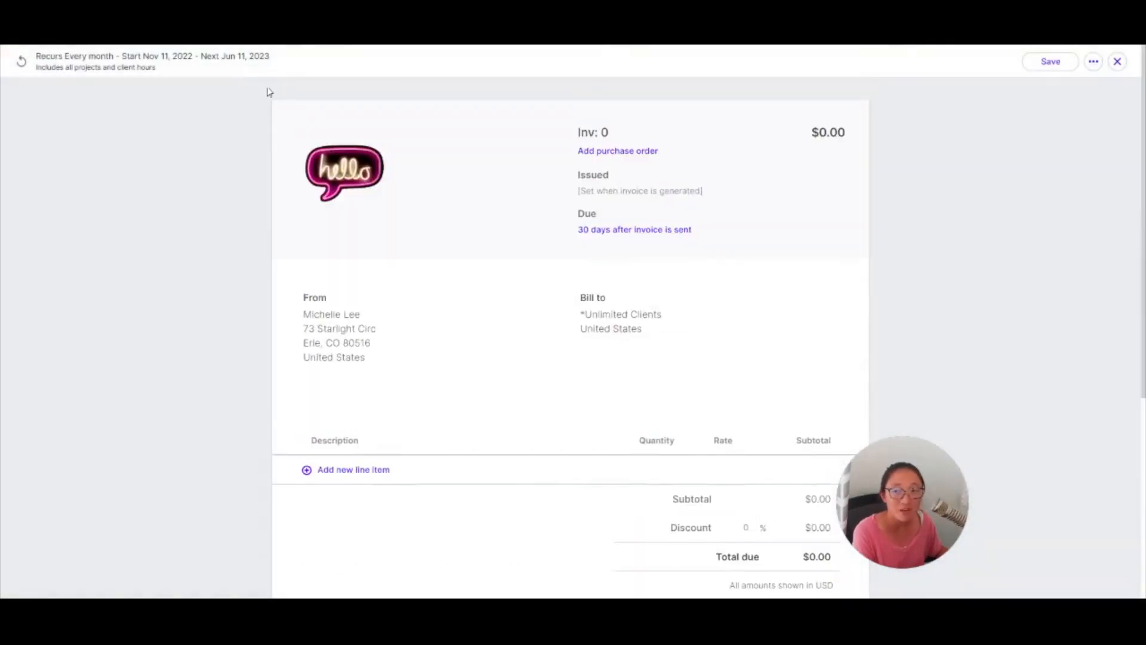
left_click(1117, 61)
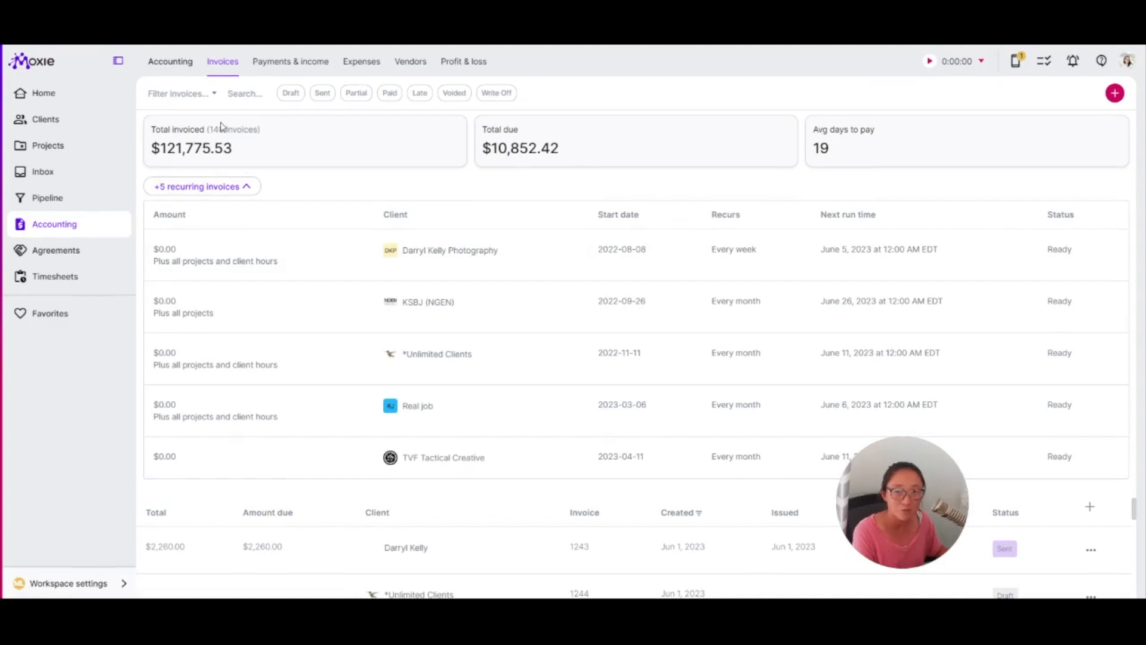
- Collapse the recurring invoices list and switch to the payments and income list
left_click(211, 187)
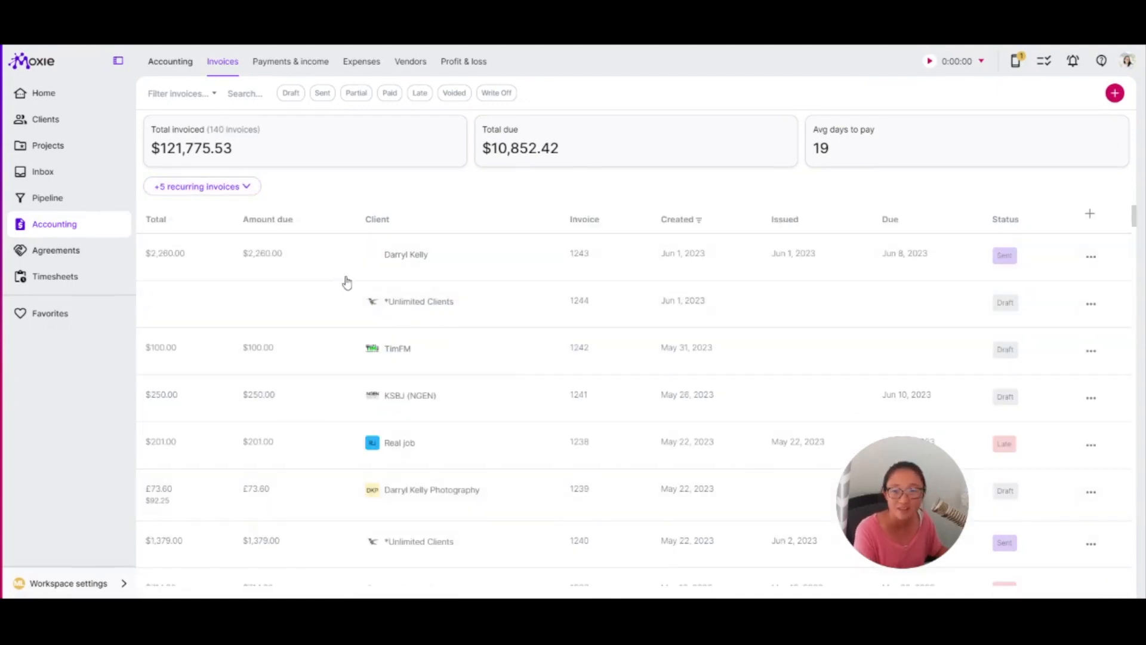
left_click(291, 64)
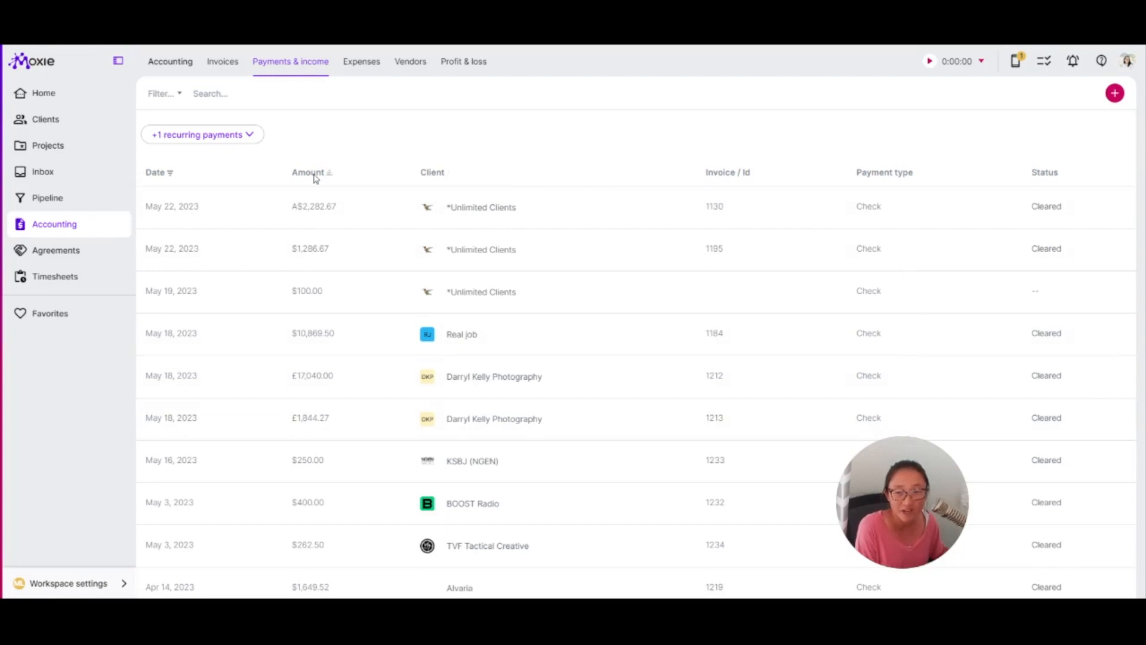
- Expand the recurring payments and open the $100.00 monthly recurring payment to review its settings
left_click(1115, 93)
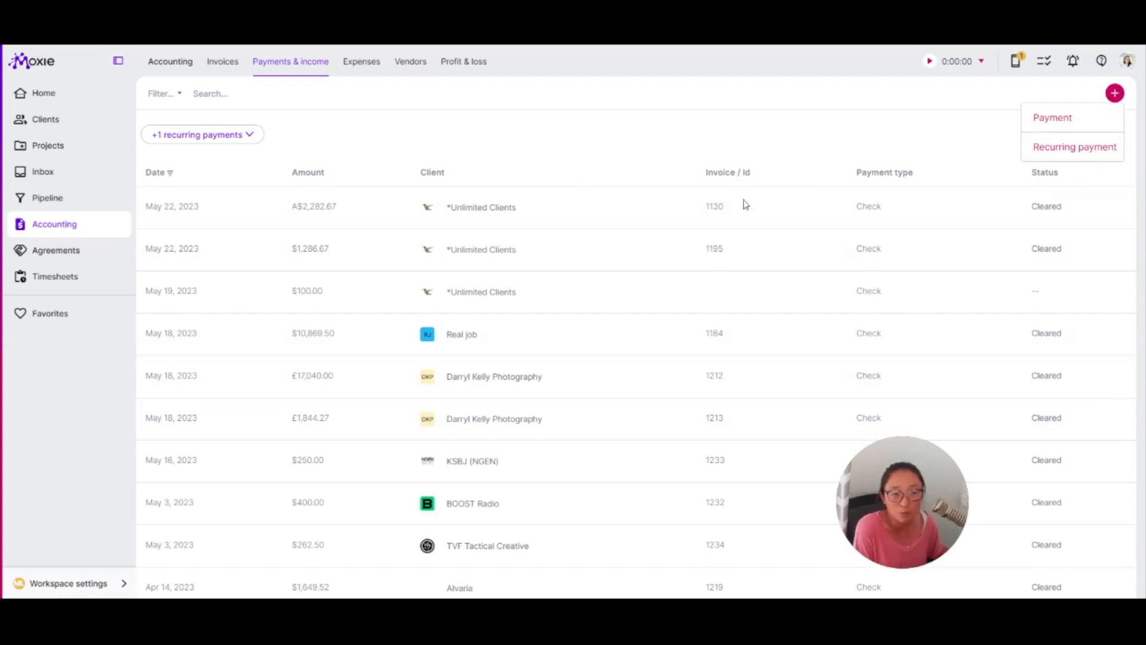
left_click(236, 135)
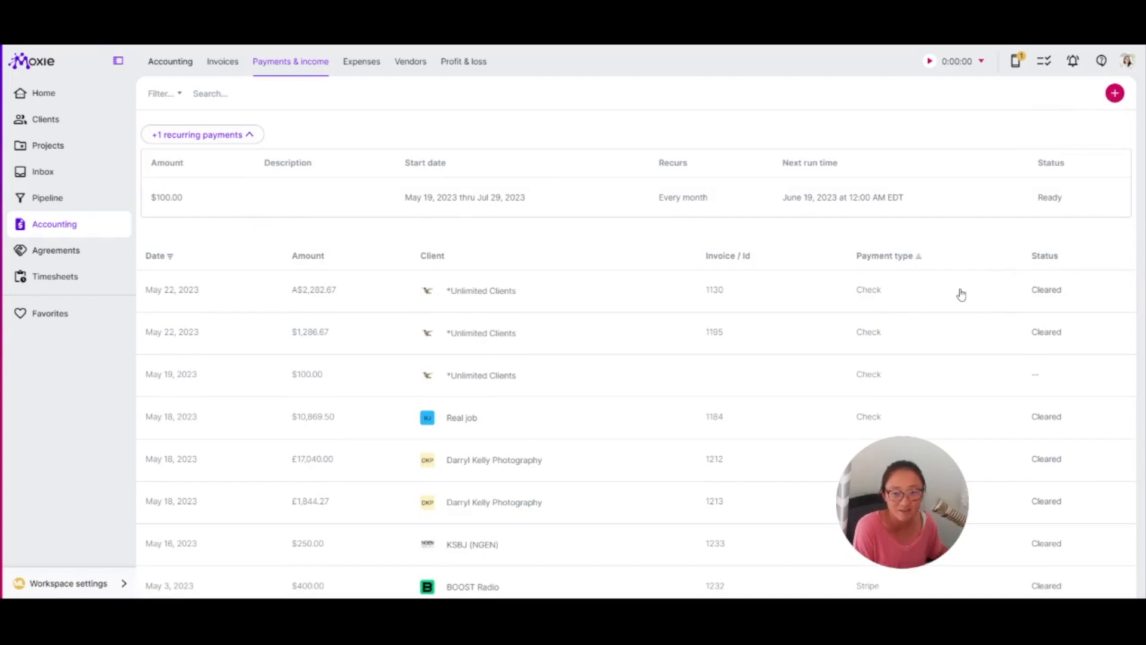
left_click(499, 206)
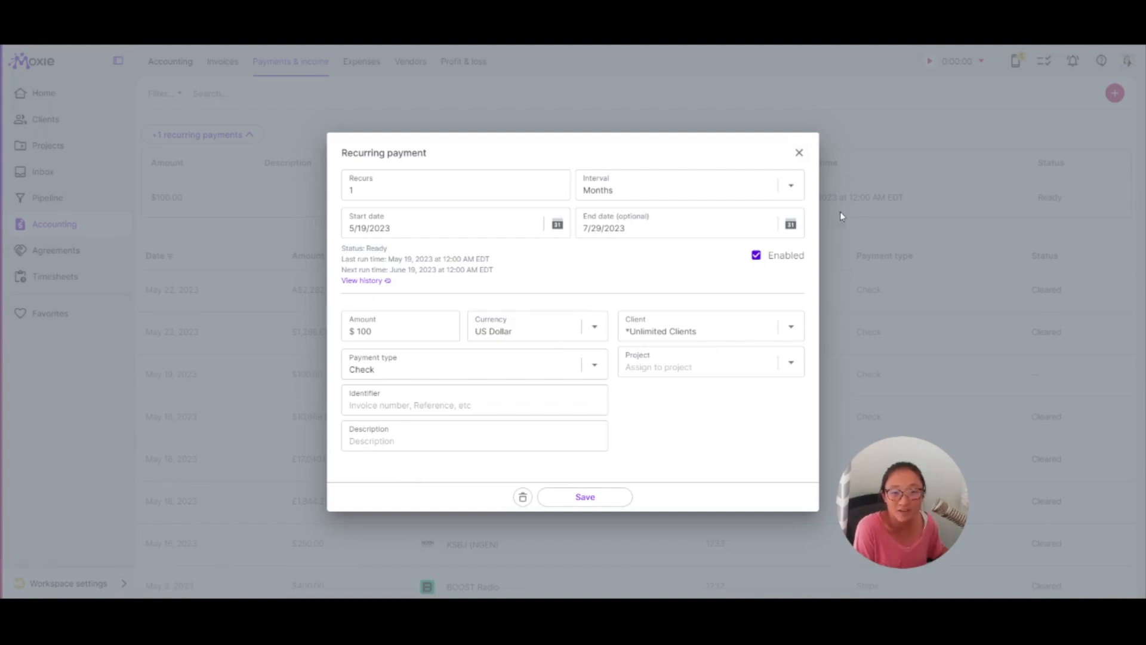
key("Escape")
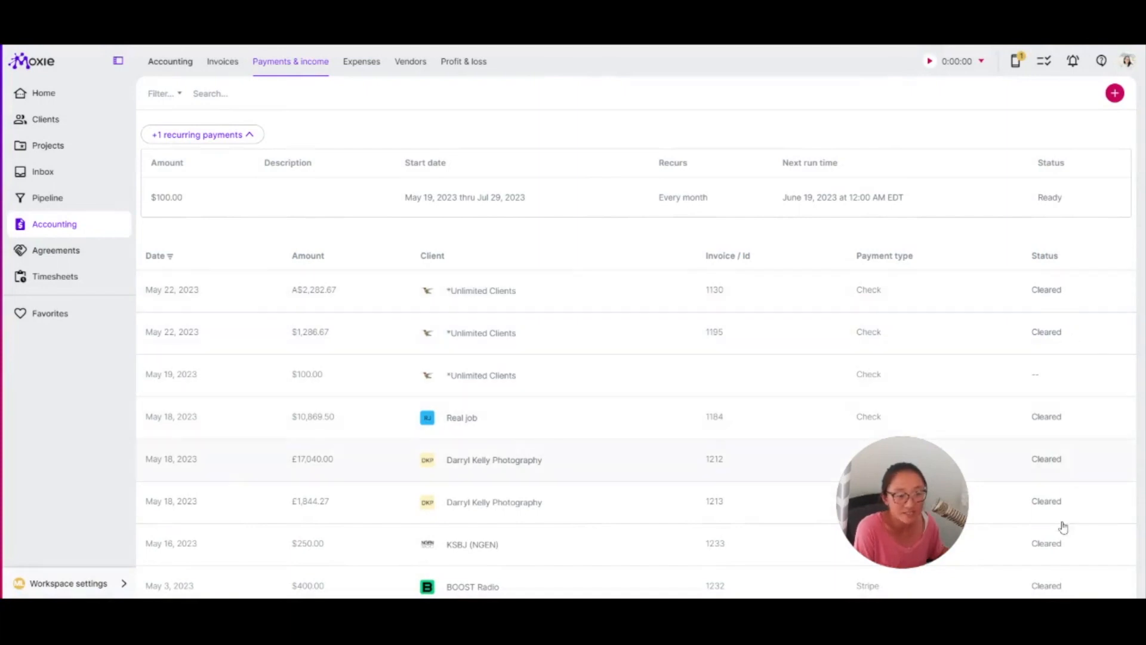
scroll(1024, 524, "down", 2)
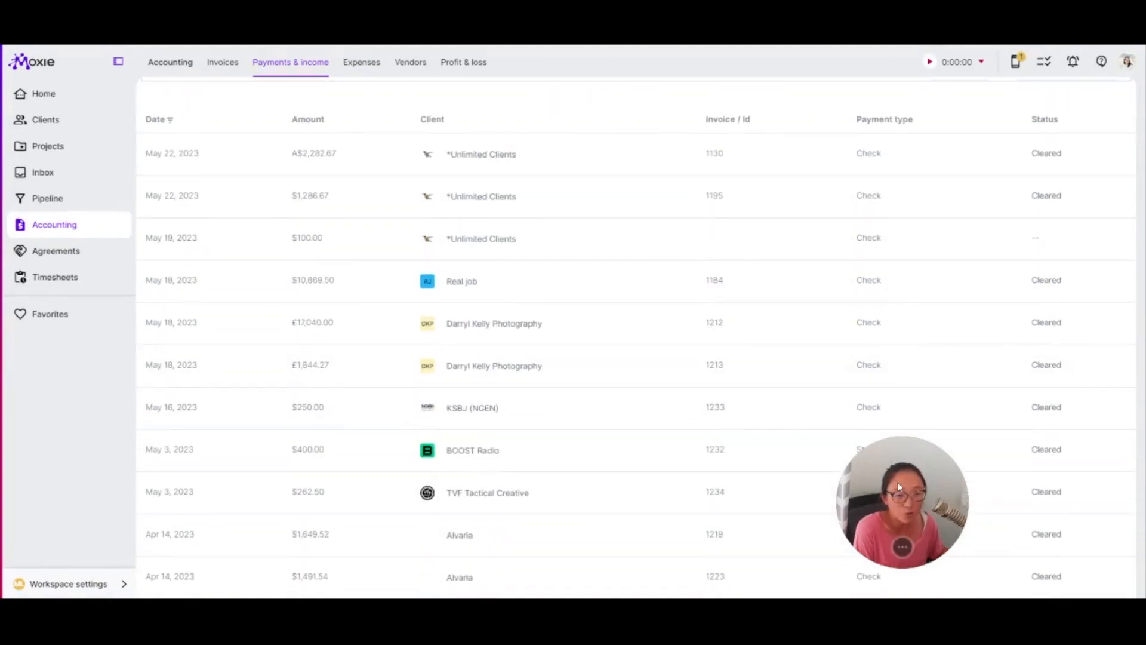
left_click_drag(911, 518, 1022, 250)
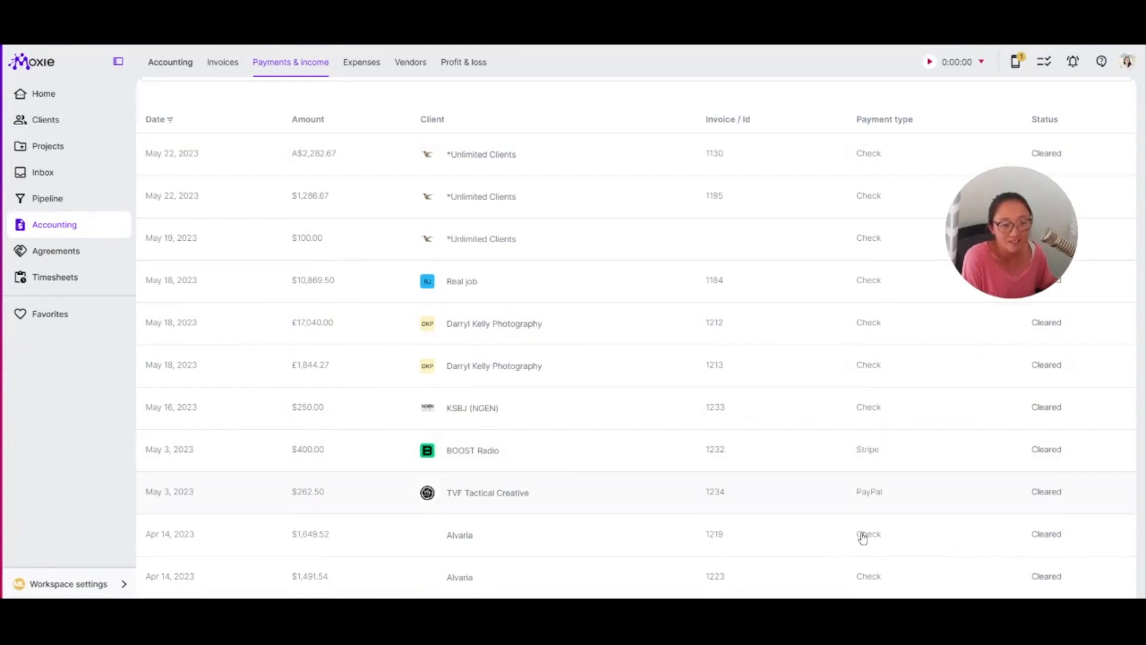
scroll(874, 579, "up", 3)
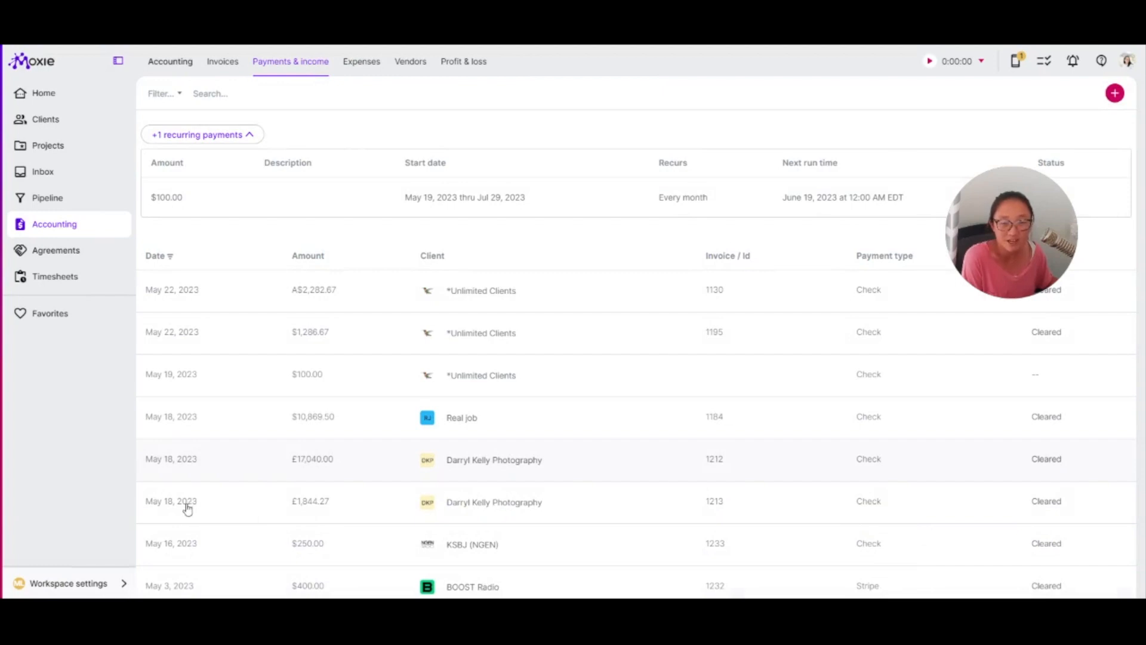
- Switch to Expenses, add a new expense and assign it to the *Unlimited Clients client
left_click(361, 61)
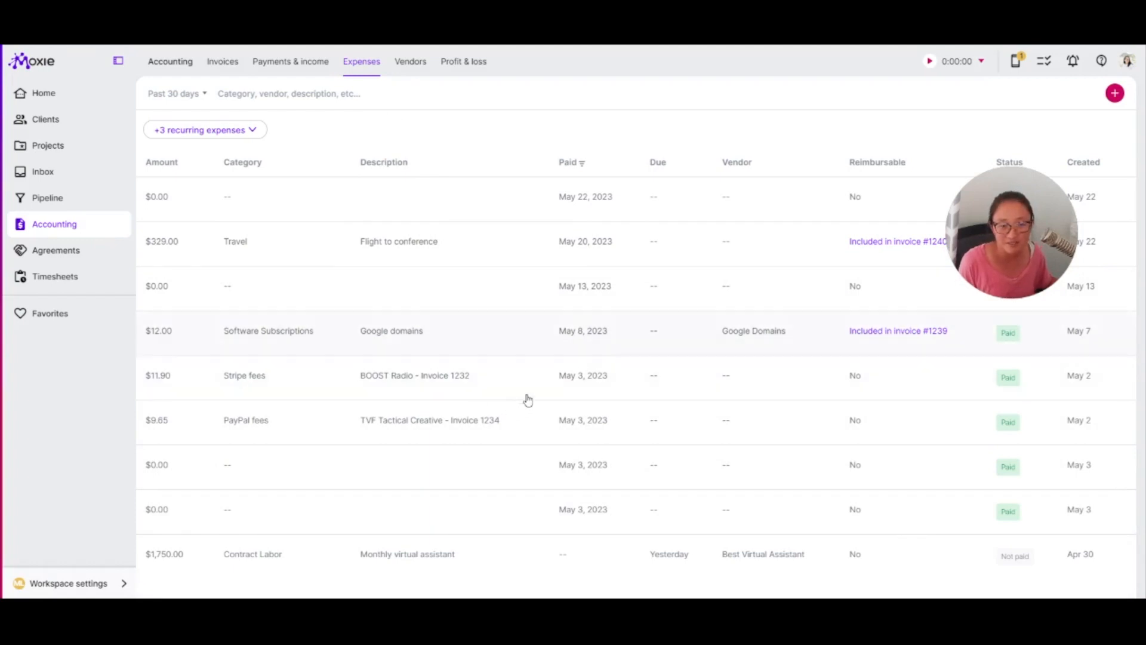
left_click(1115, 93)
left_click(1053, 118)
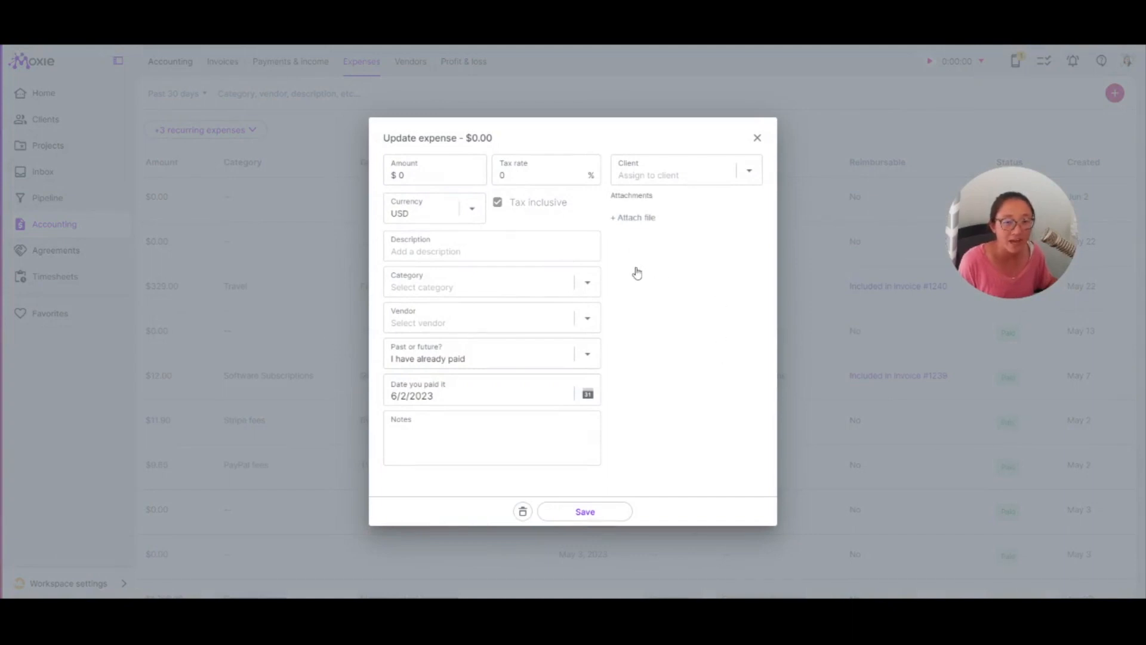
left_click(657, 175)
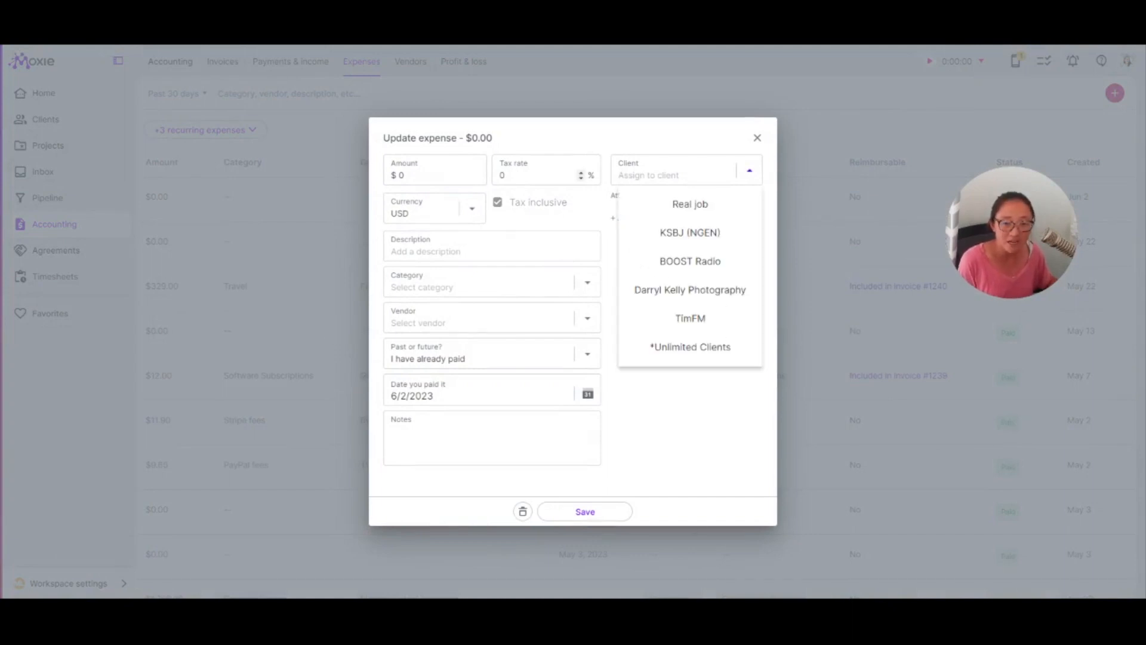
left_click(695, 350)
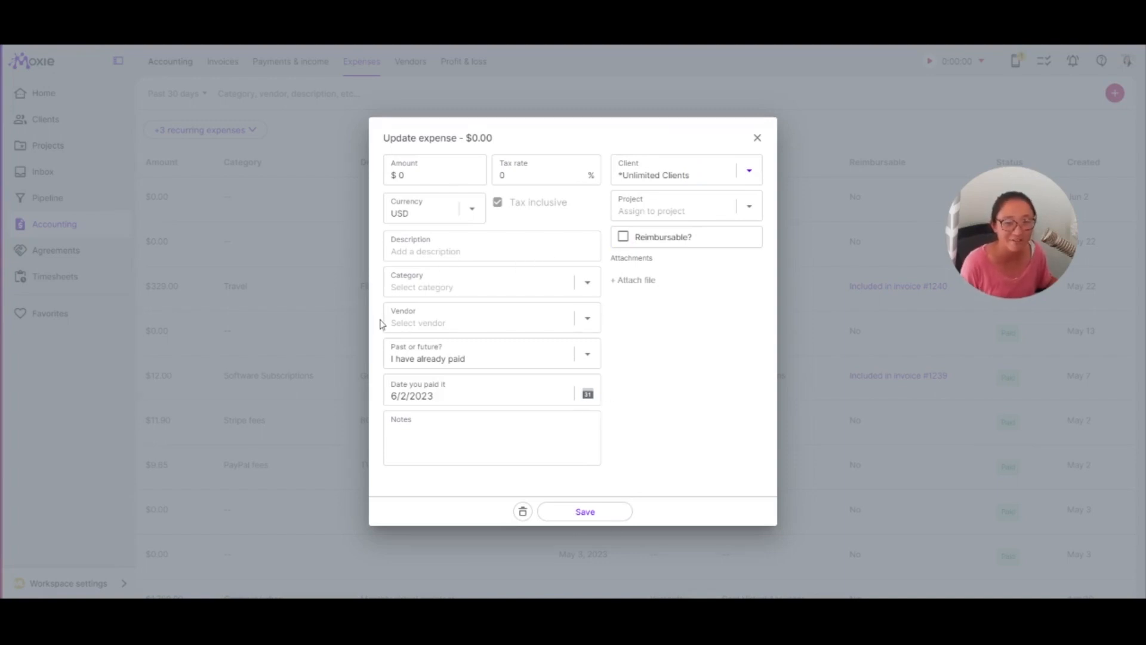
- Browse the expense category options without choosing one
left_click(478, 282)
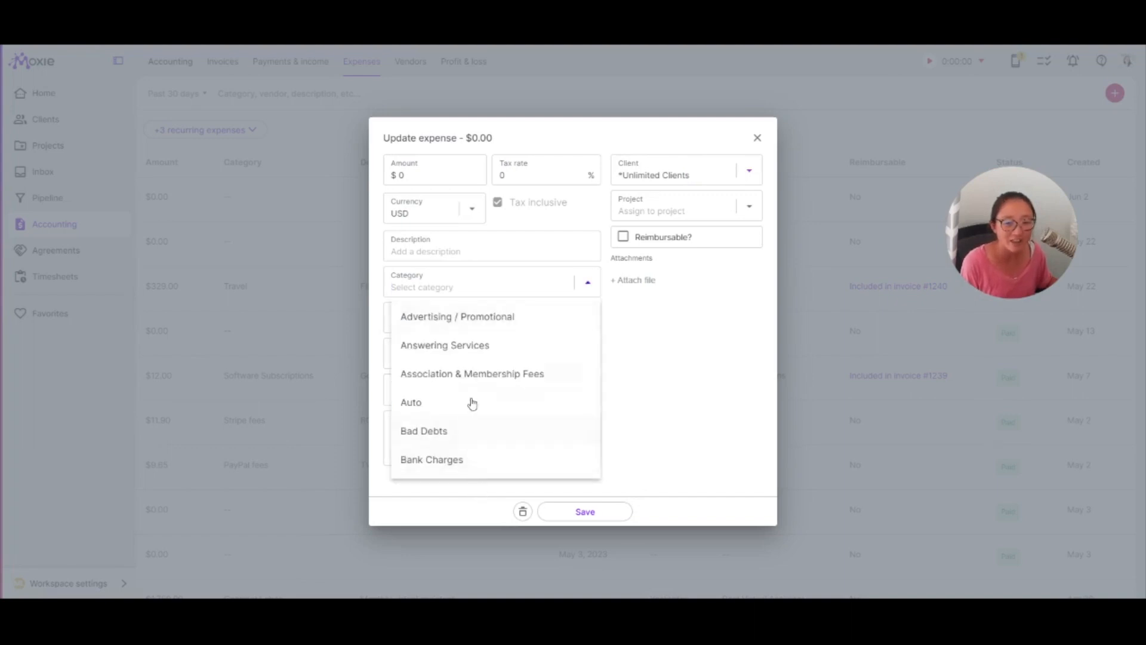
scroll(470, 406, "down", 8)
scroll(537, 396, "down", 4)
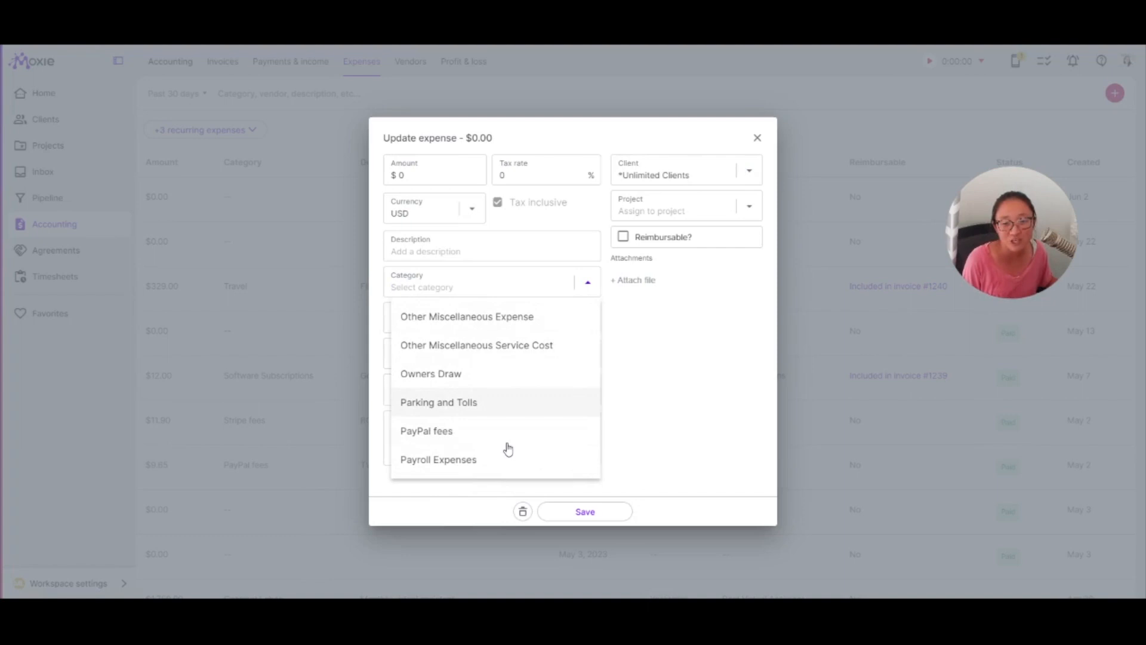
scroll(508, 449, "up", 10)
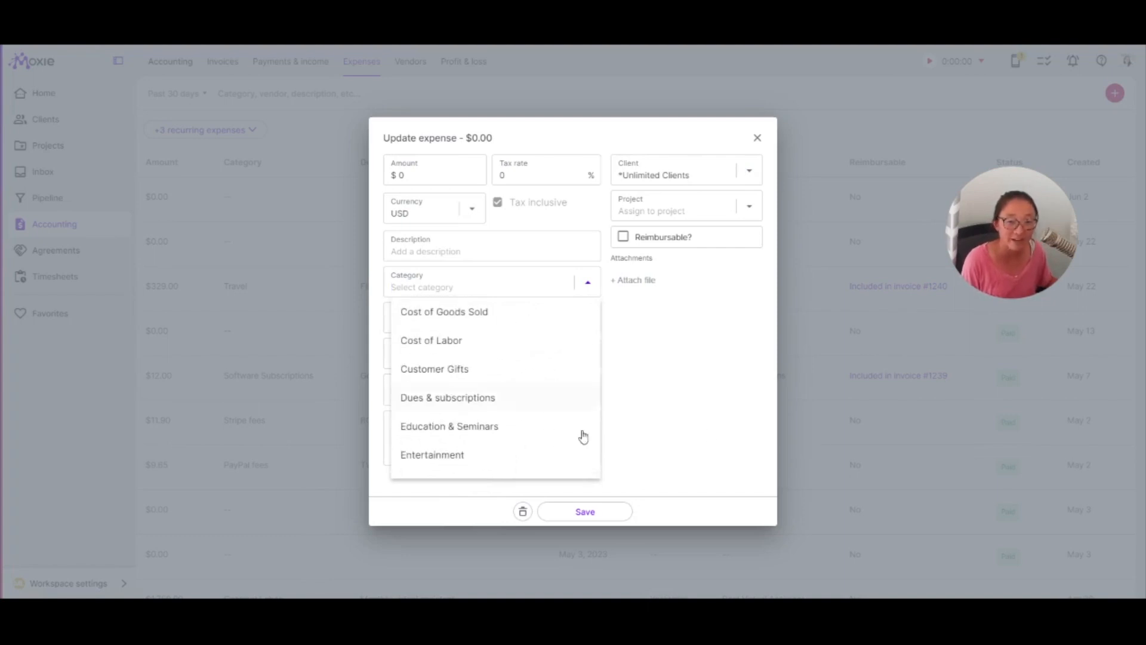
left_click(705, 439)
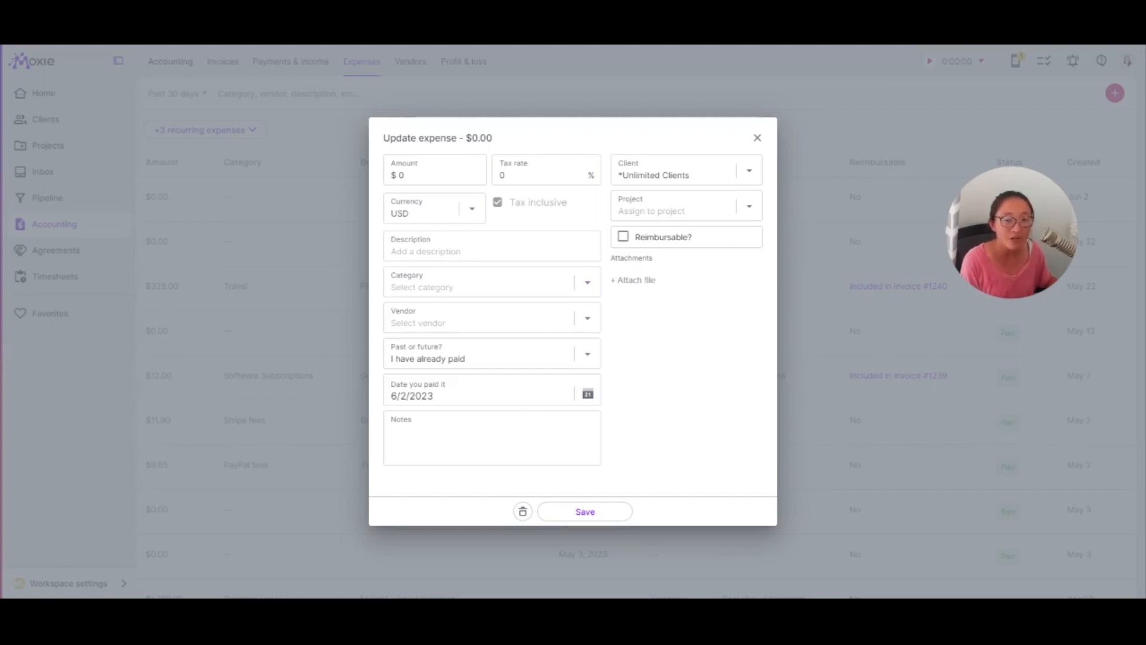
- Browse the expense vendor options, then close the expense form
left_click(496, 322)
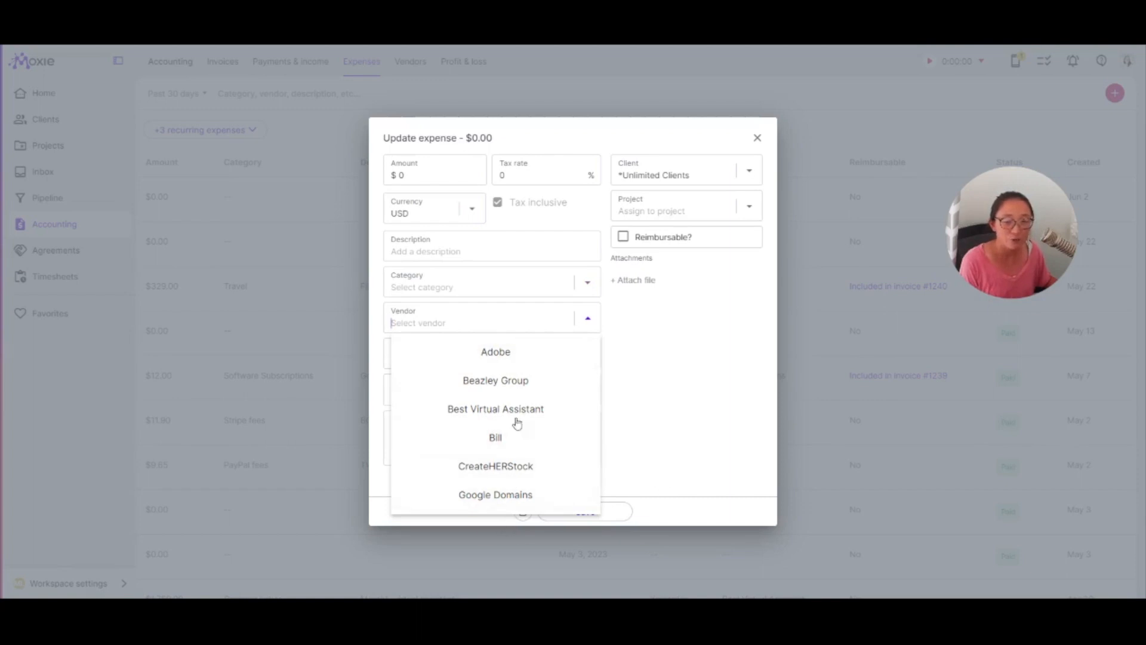
scroll(478, 502, "down", 2)
scroll(531, 418, "up", 2)
left_click(685, 458)
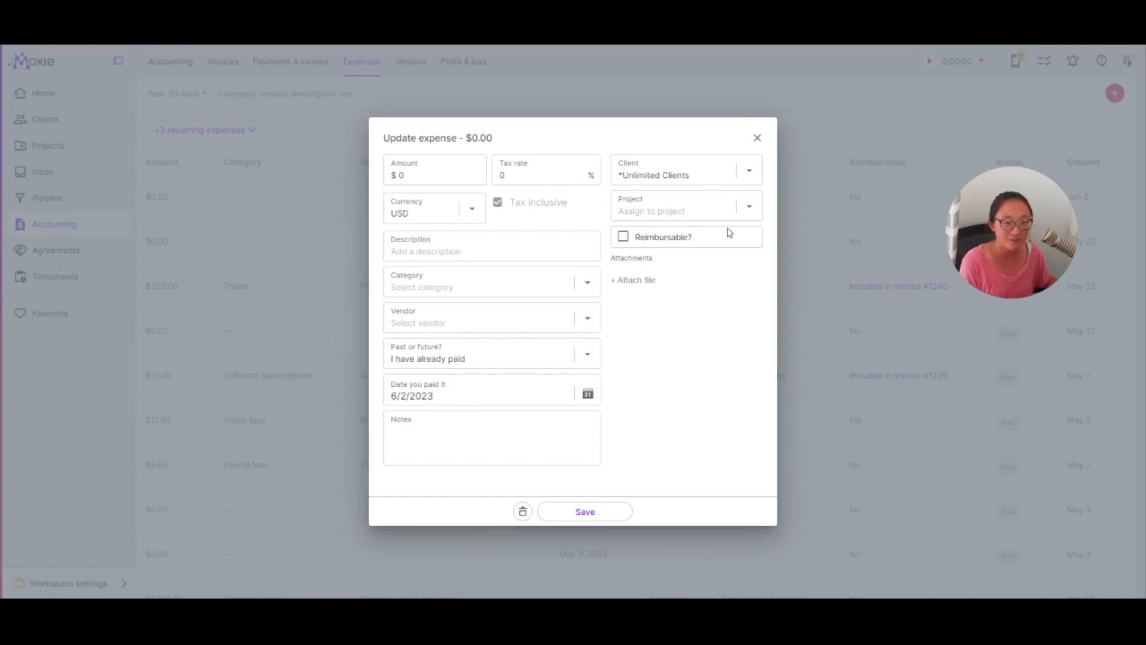
key("Escape")
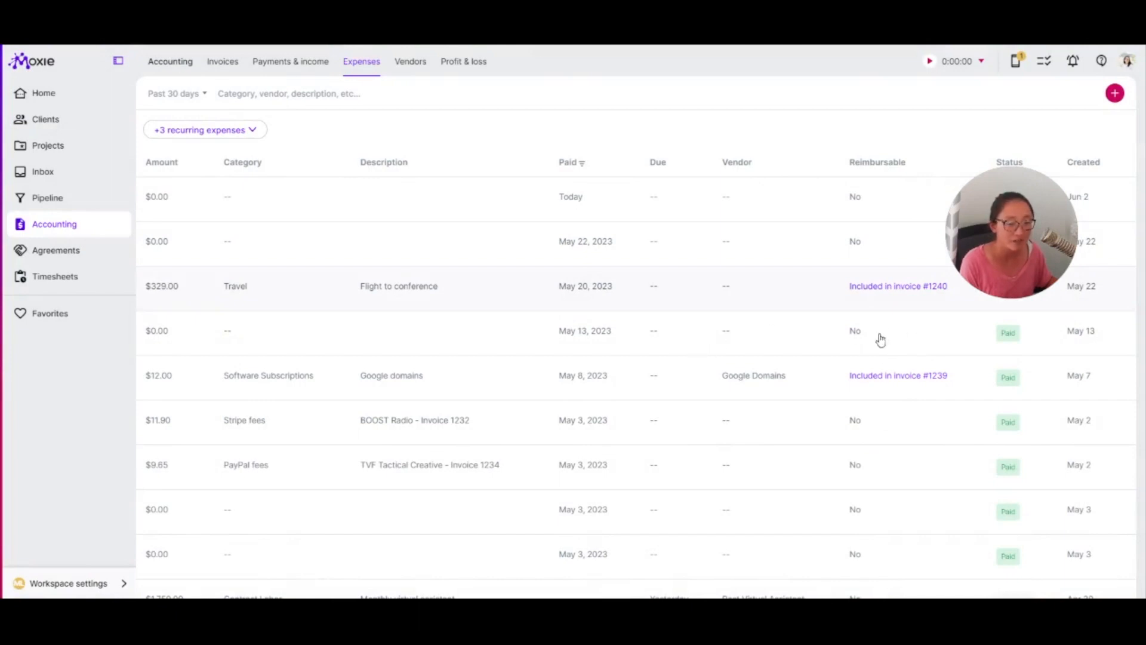
- Inspect the Flight to conference expense's details and close it
left_click(606, 338)
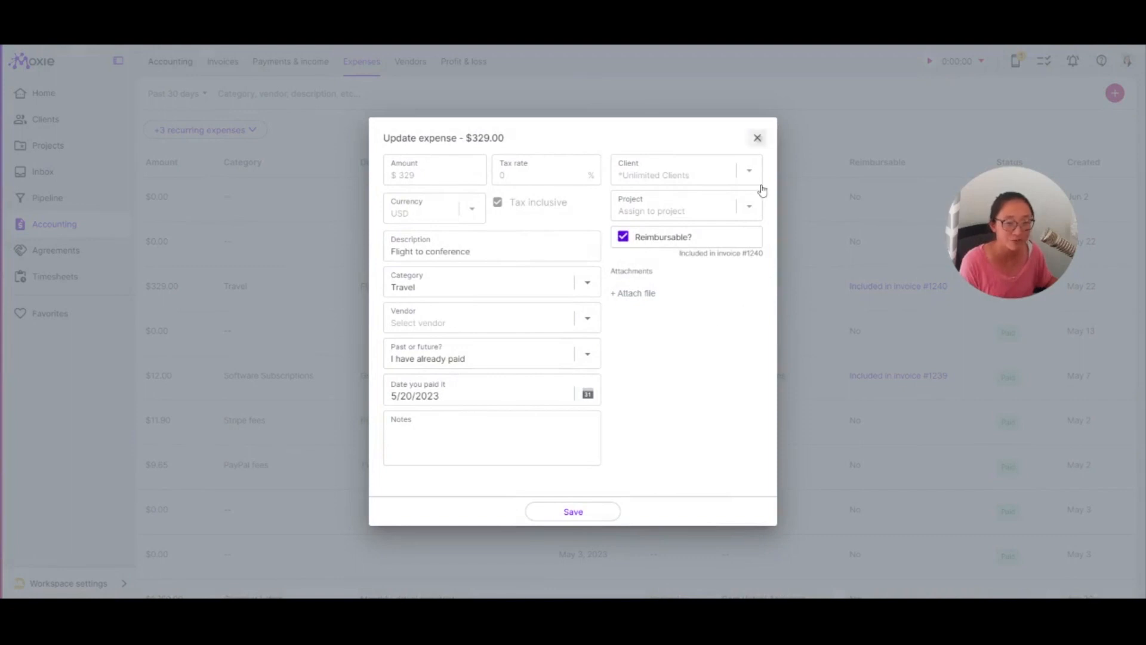
left_click(757, 138)
- Expand the recurring expenses and open a new recurring expense form, then close it
left_click(252, 130)
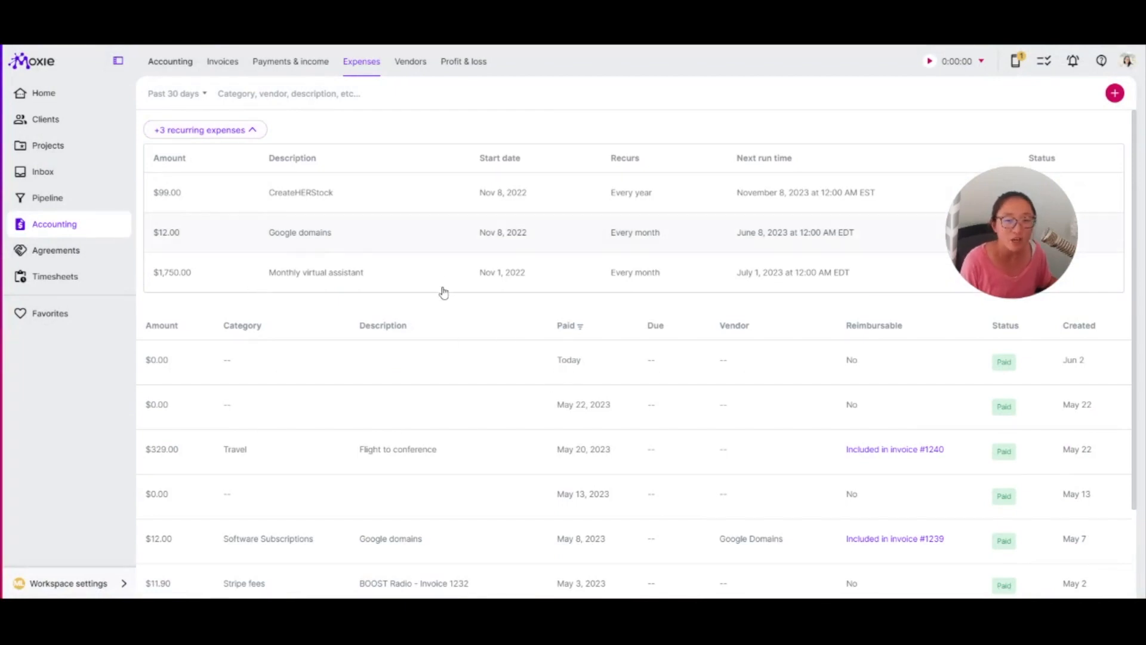
left_click(1099, 146)
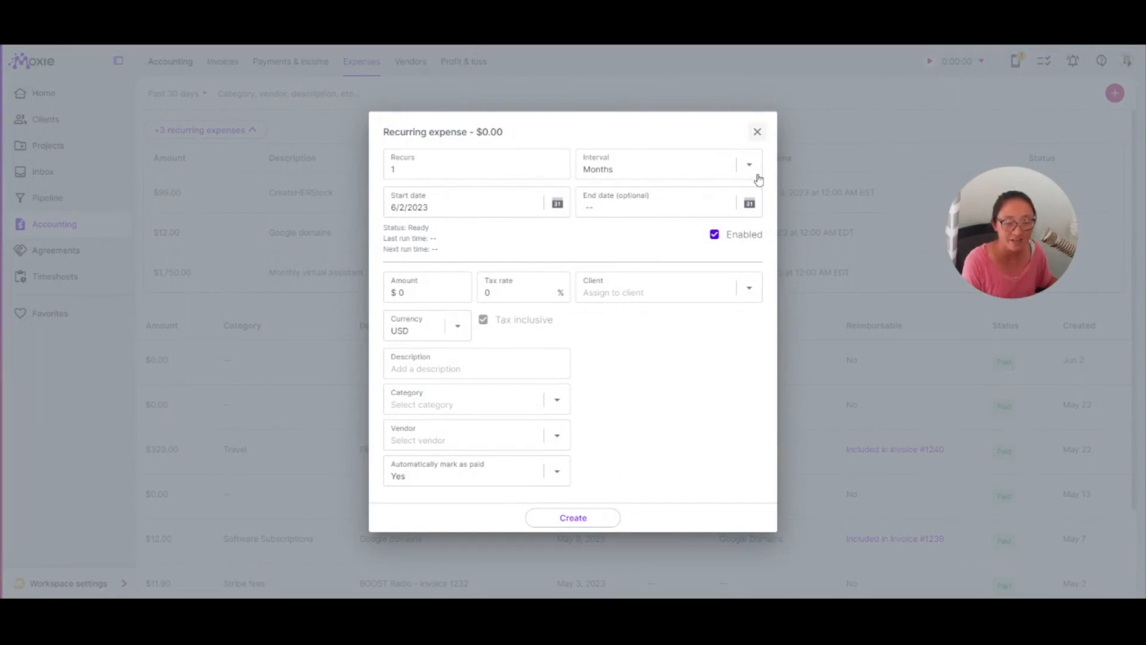
key("Escape")
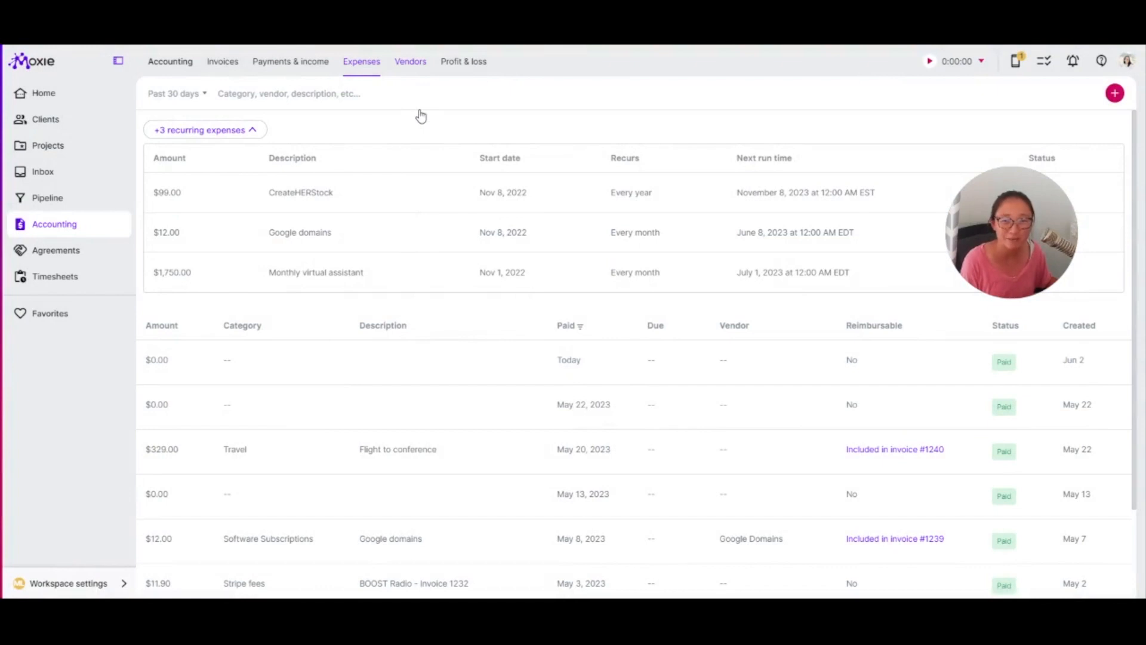
- Open the vendors list and the Create vendor form, then close the form
left_click(410, 61)
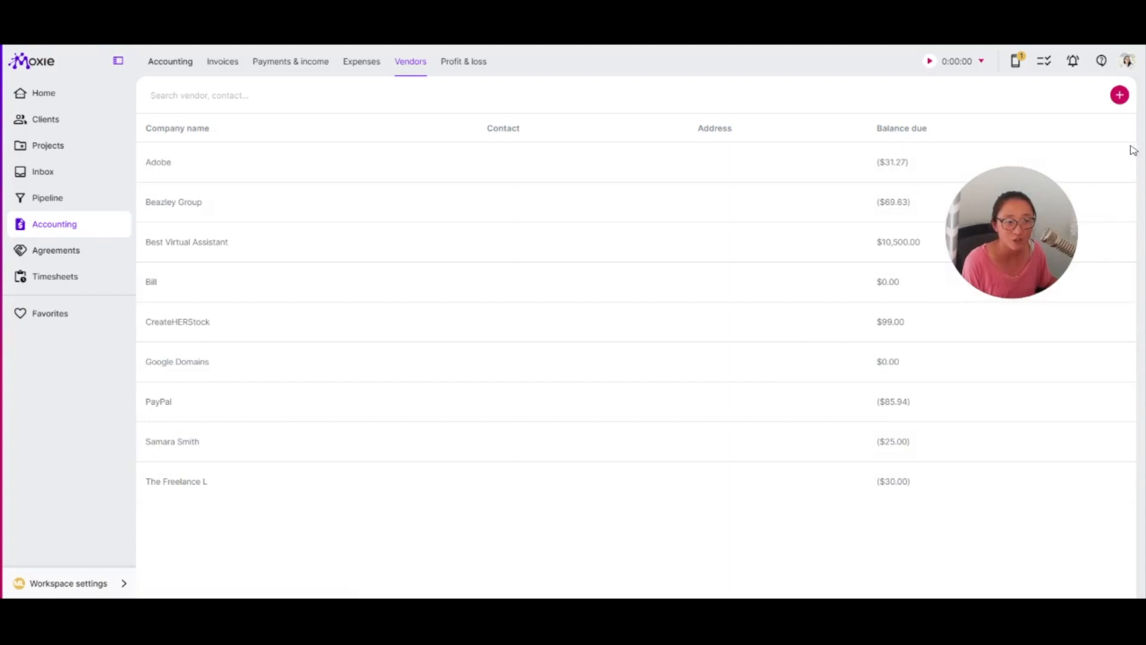
left_click(1120, 94)
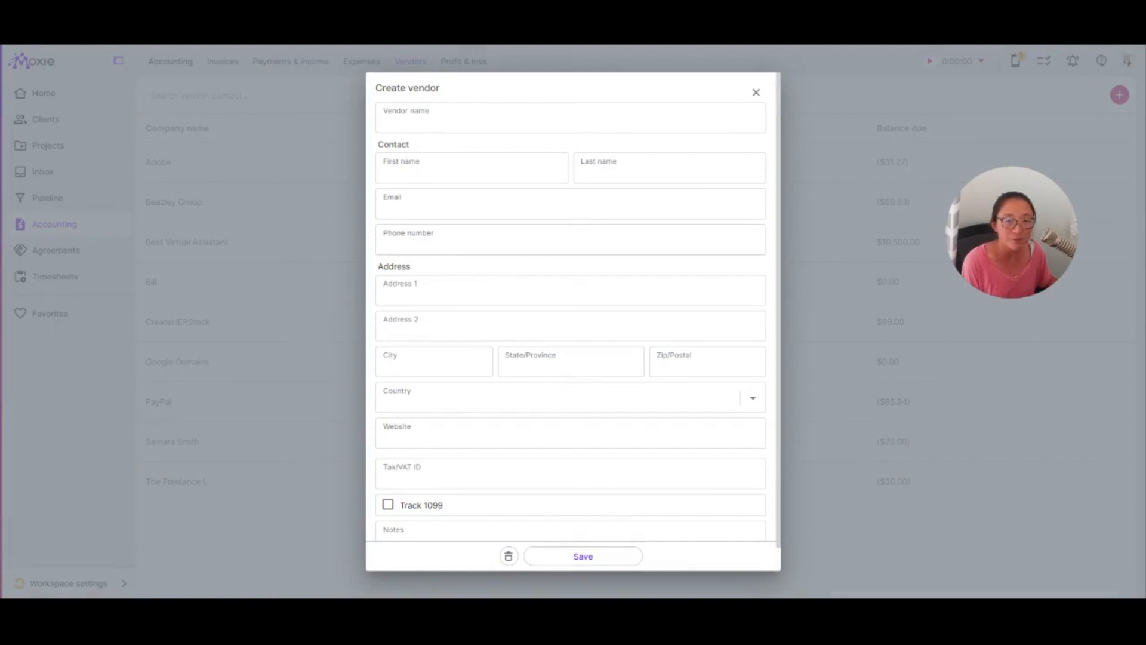
left_click(756, 92)
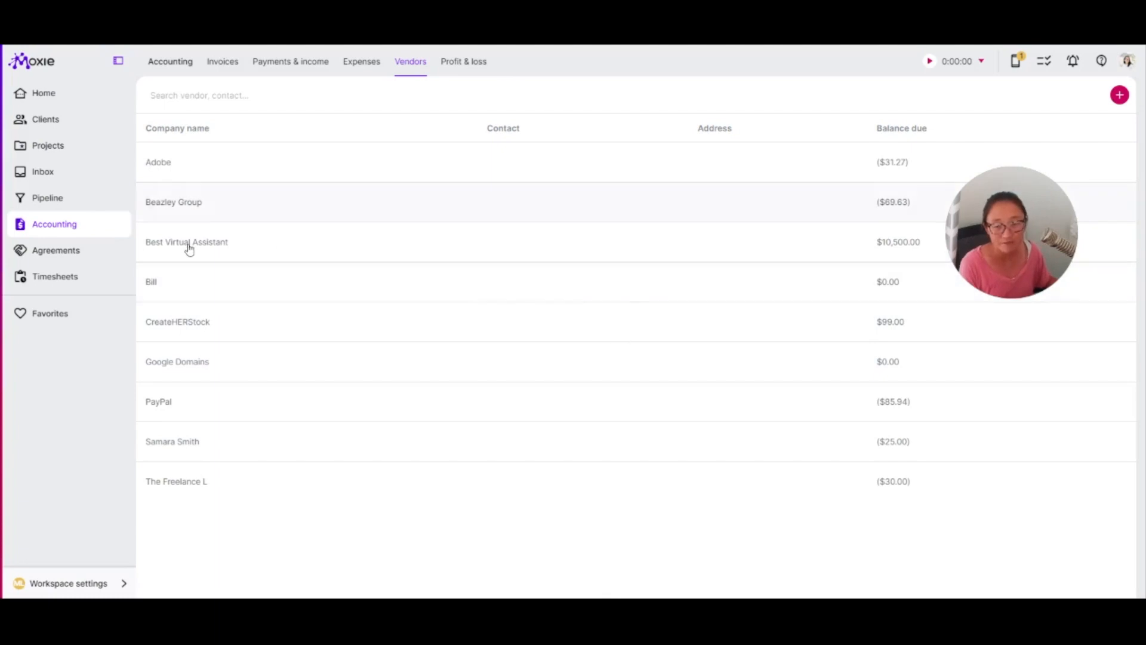
left_click(362, 61)
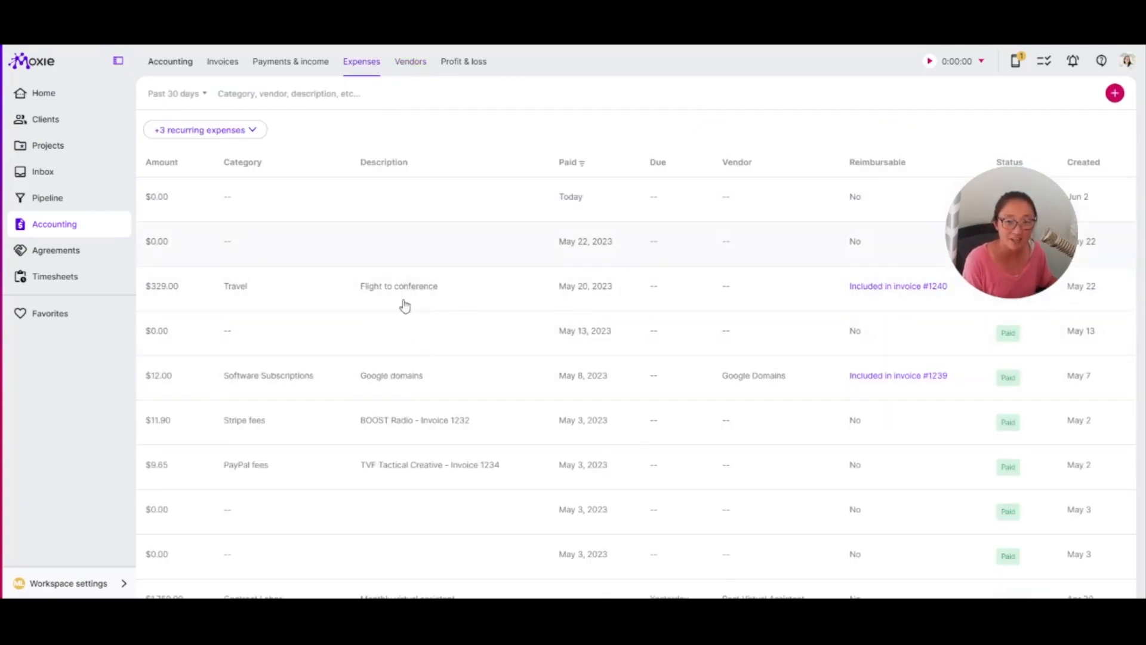
left_click(410, 61)
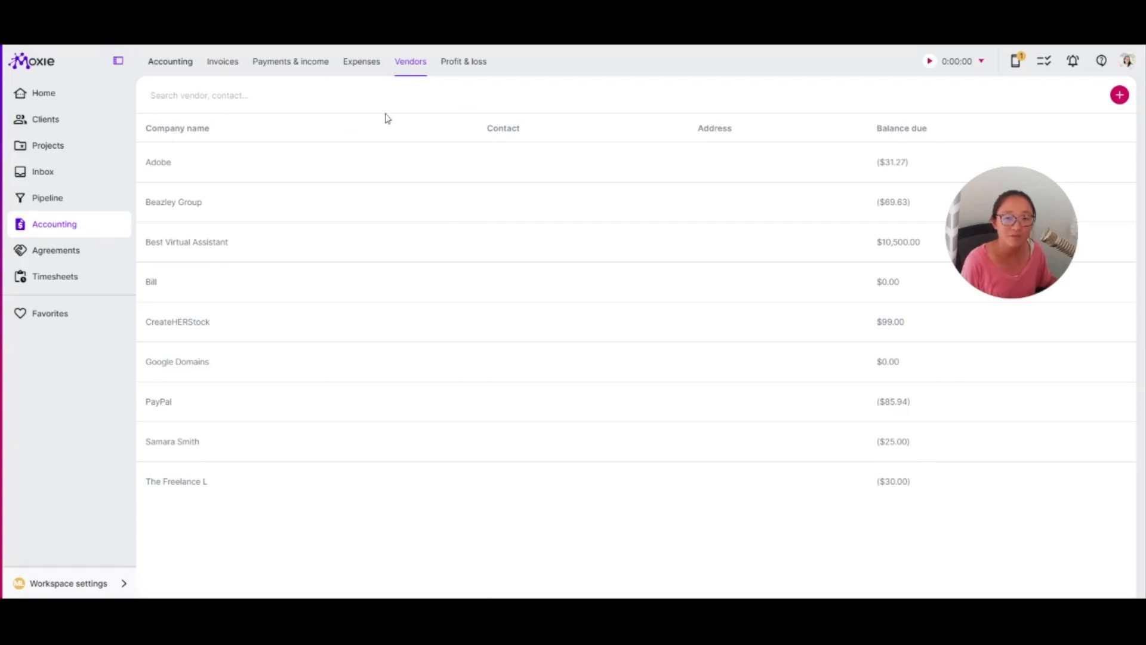
- Review the Profit & loss report's income, expenses and date range options, then return to invoices
left_click(464, 61)
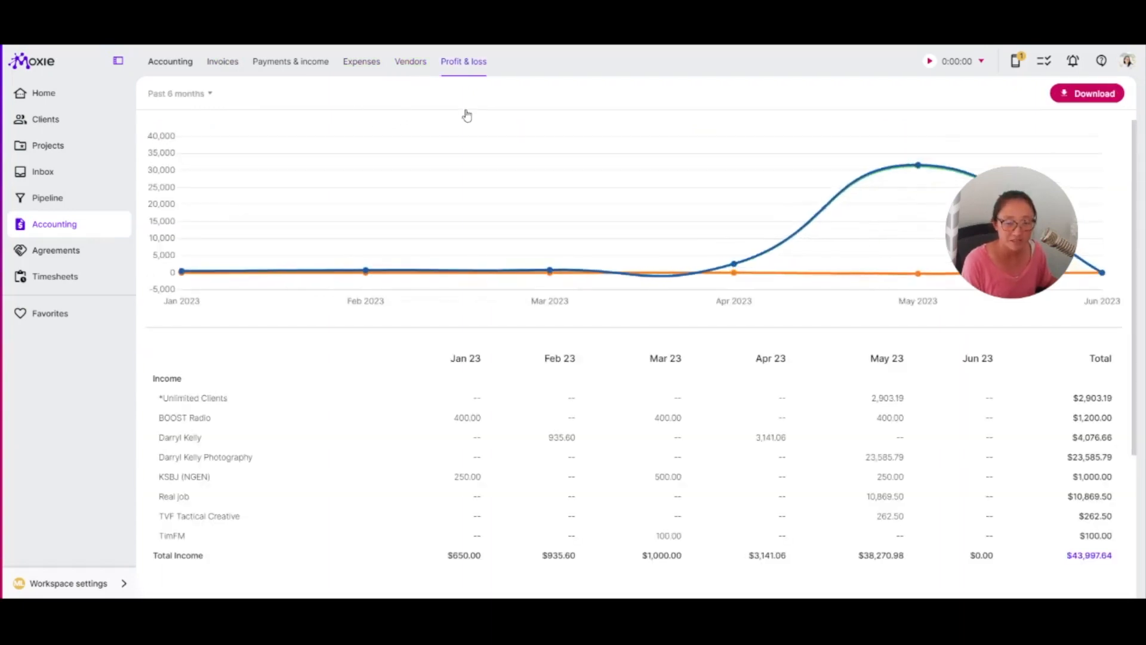
scroll(750, 374, "down", 3)
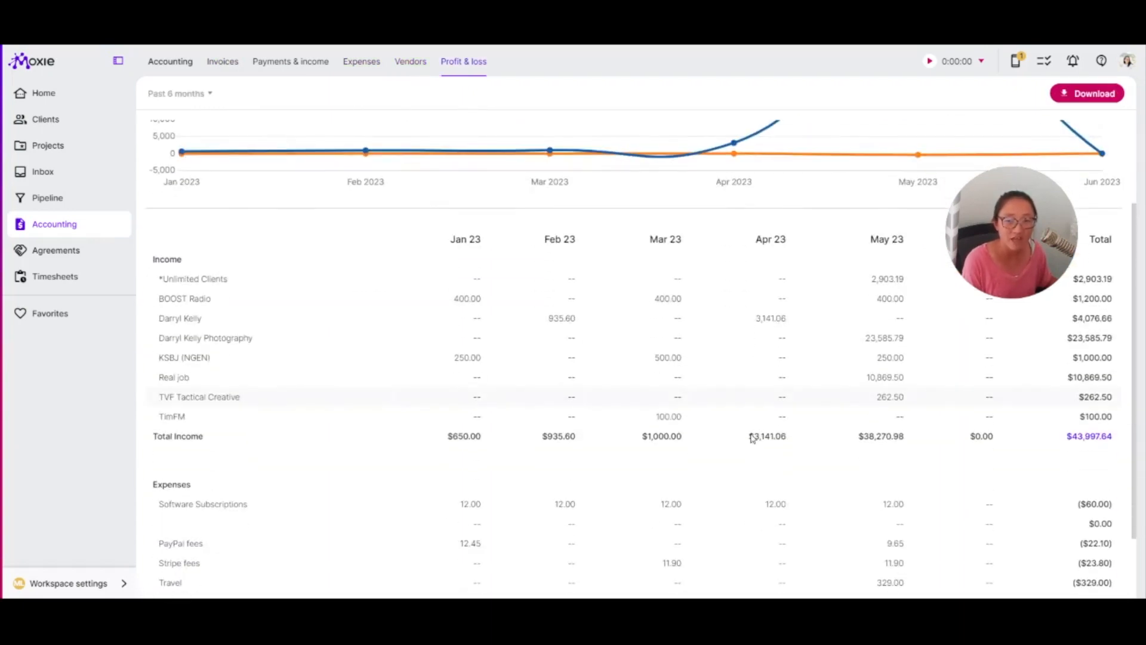
scroll(881, 479, "down", 1)
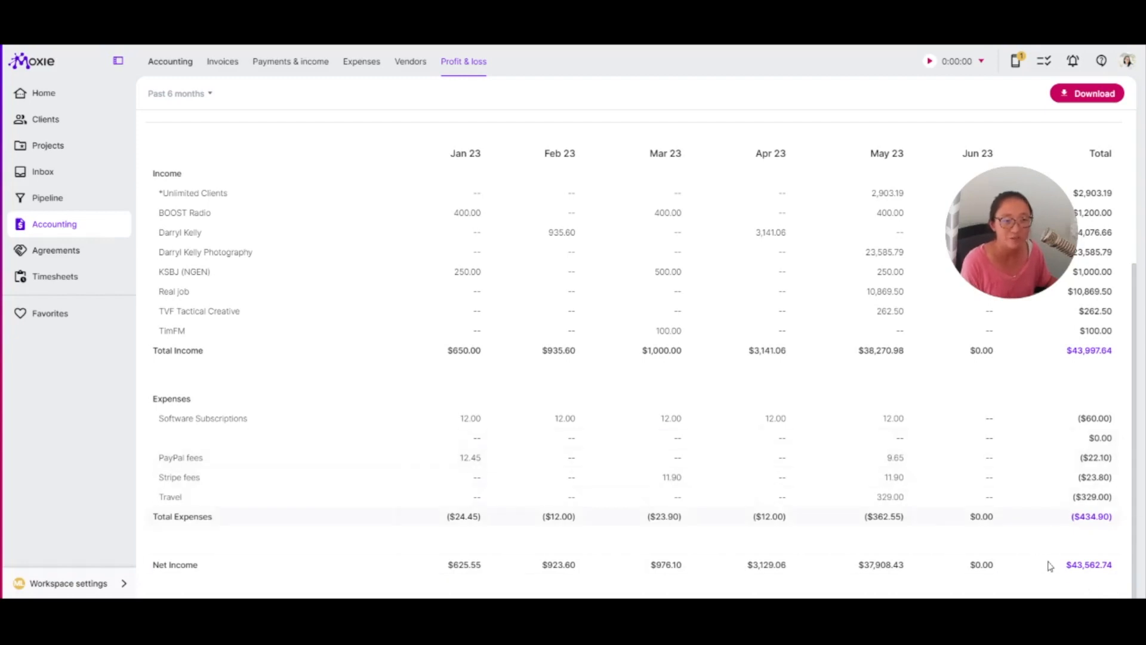
scroll(1051, 564, "up", 4)
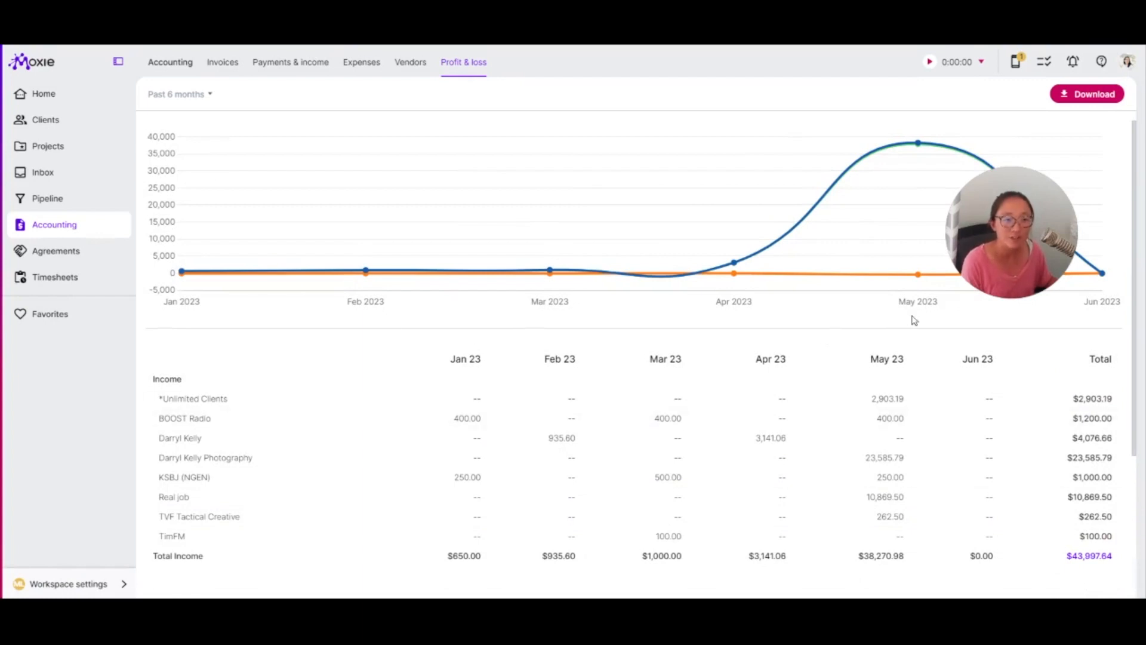
mouse_move(921, 193)
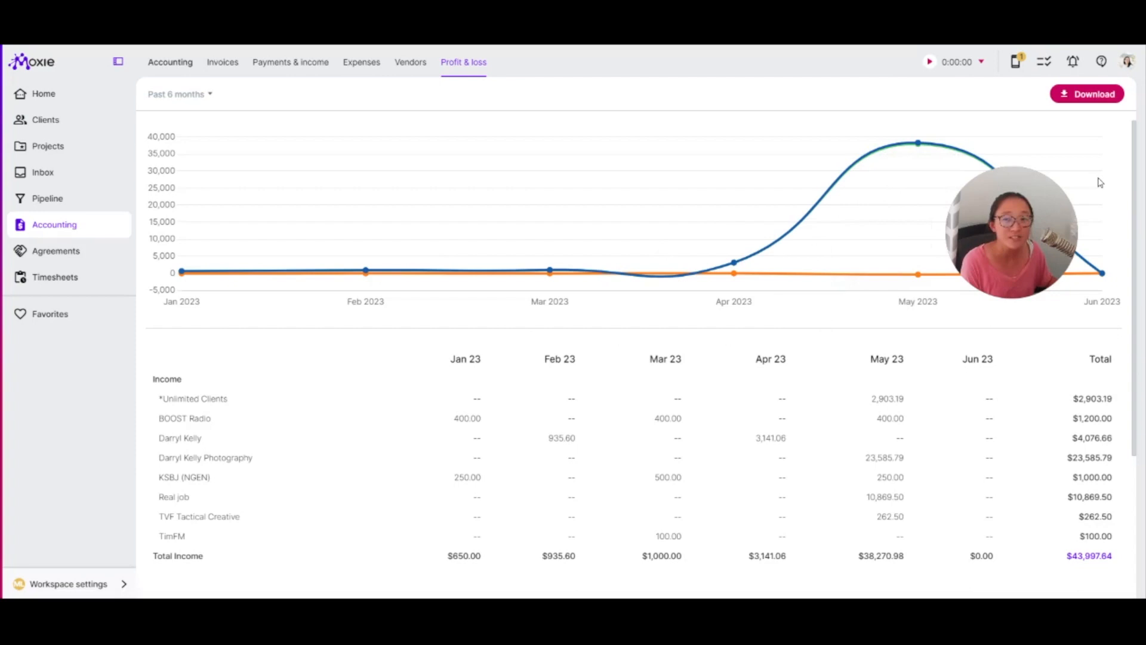
left_click(179, 94)
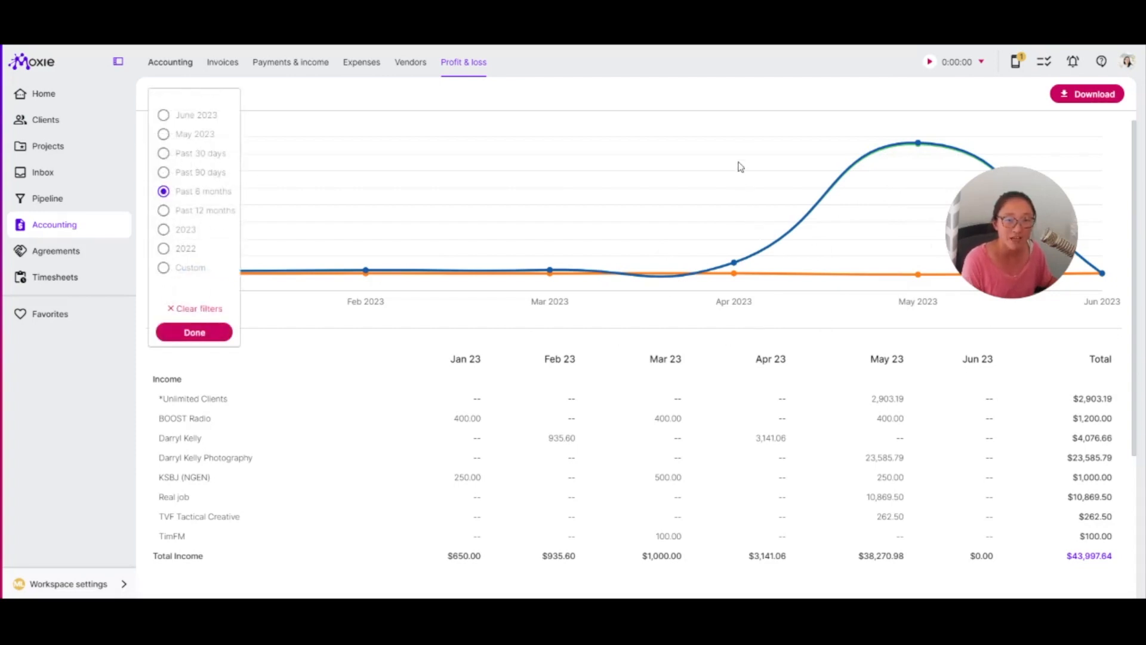
left_click(752, 146)
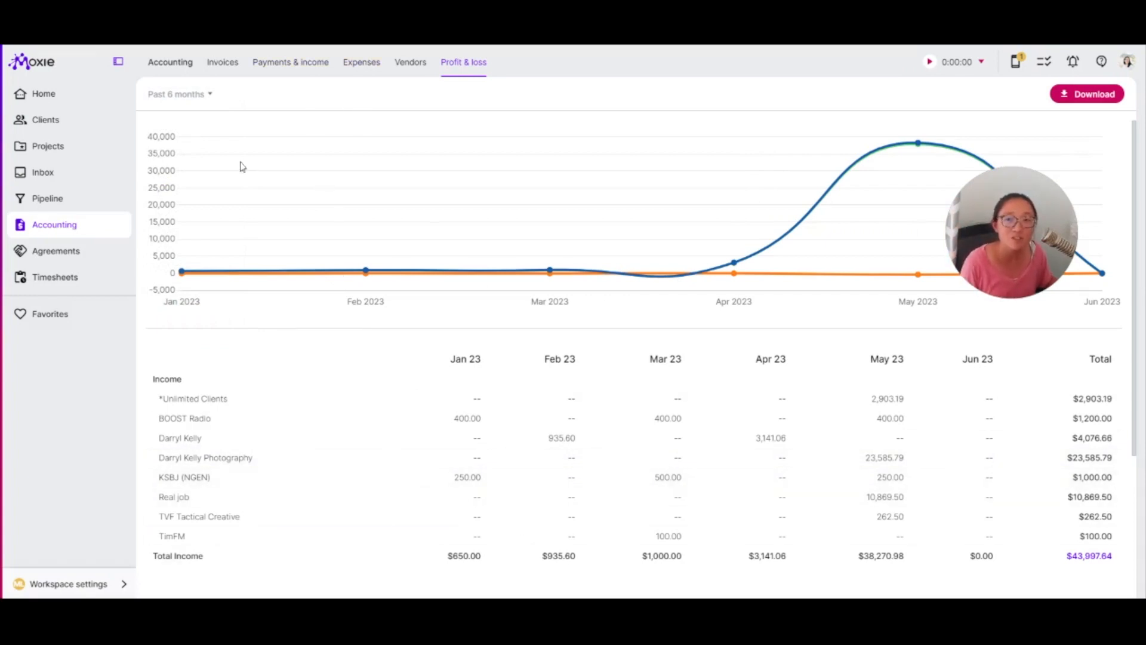
left_click(222, 63)
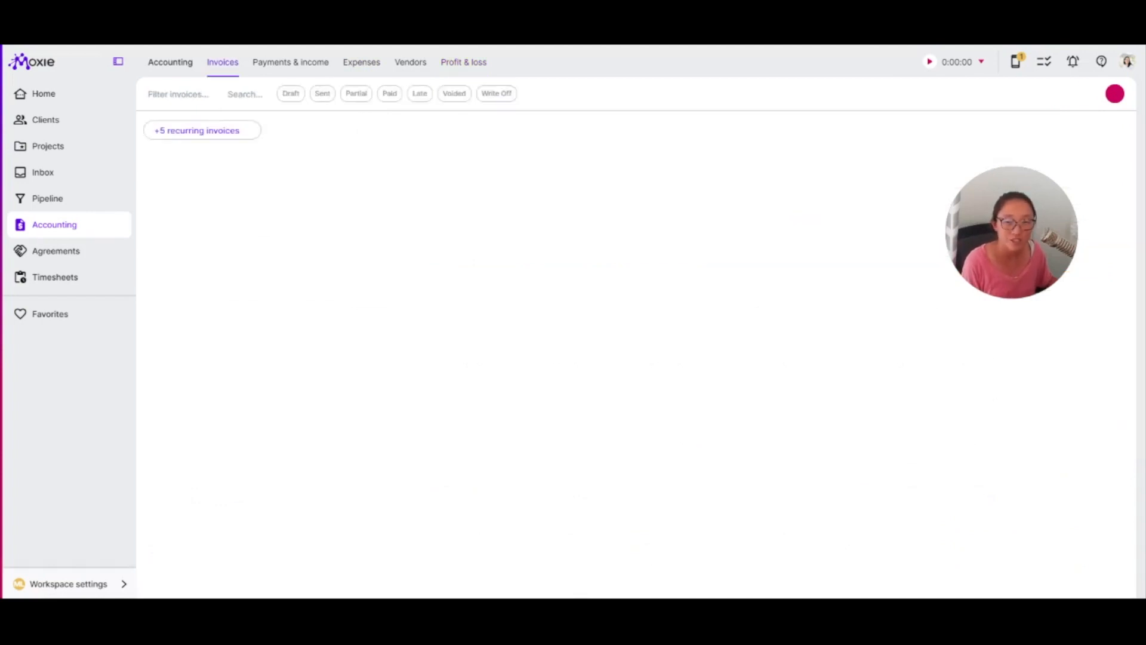